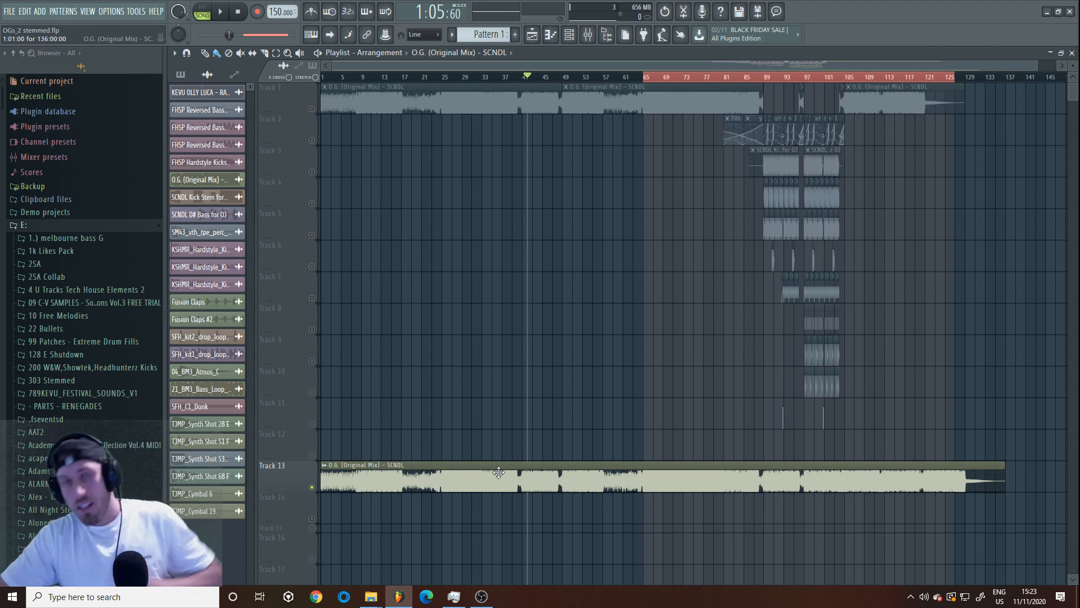
Extend the playlist time selection back to bar 1 and trim the end of Track 13's O.G. clip to 134 bars.
{"action": "left_click", "coordinate": [583, 470]}
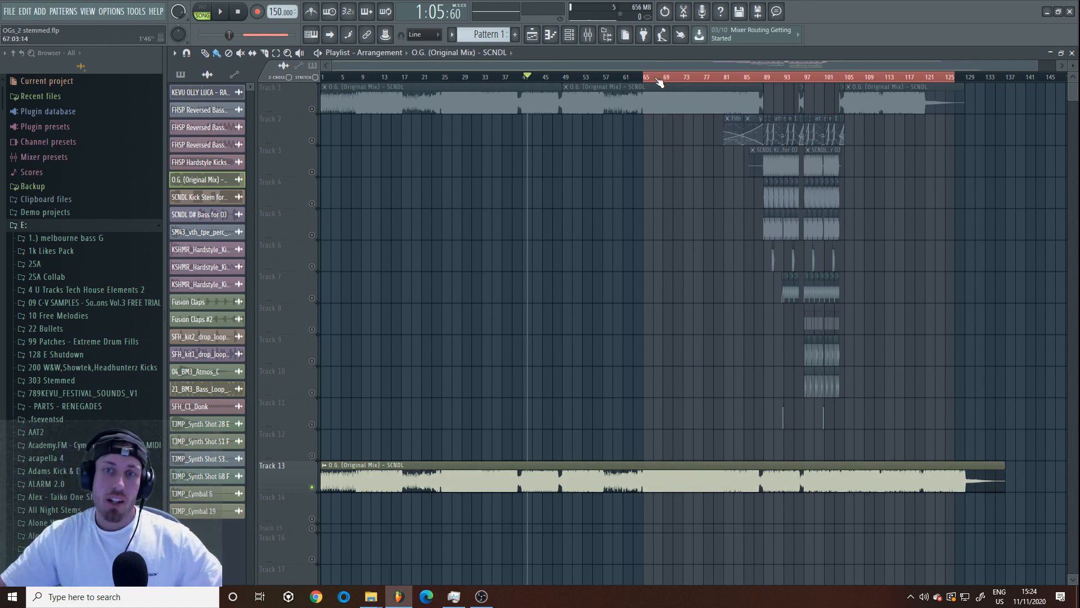
{"action": "left_click_drag", "start_coordinate": [645, 77], "coordinate": [317, 77]}
{"action": "left_click", "coordinate": [951, 155]}
{"action": "right_click", "coordinate": [964, 153]}
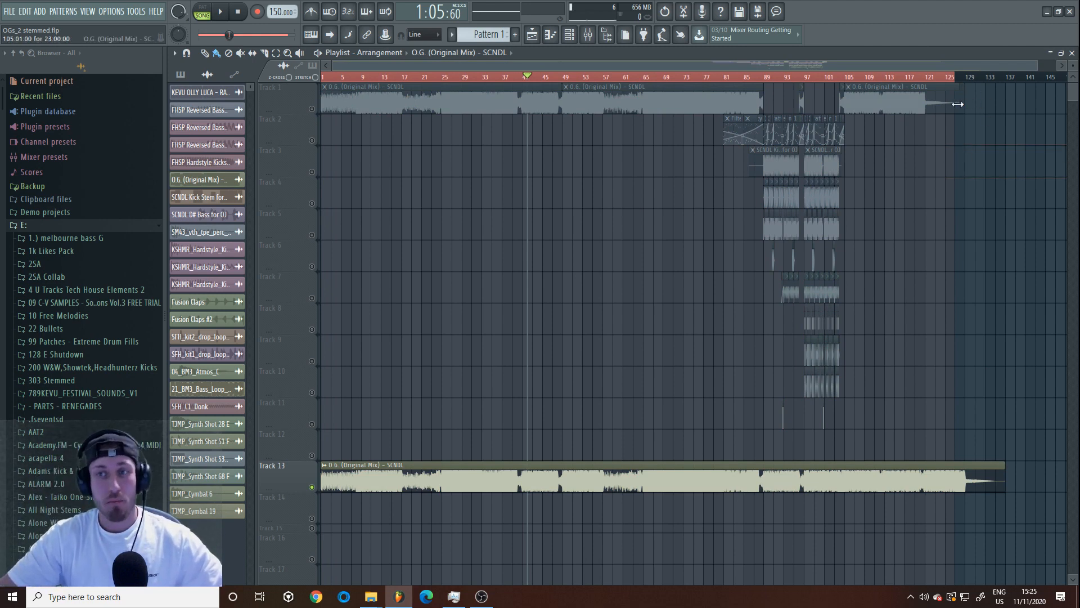
{"action": "mouse_move", "coordinate": [1005, 476]}
{"action": "left_mouse_down"}
{"action": "mouse_move", "coordinate": [987, 475]}
{"action": "mouse_move", "coordinate": [995, 468]}
{"action": "left_mouse_up"}
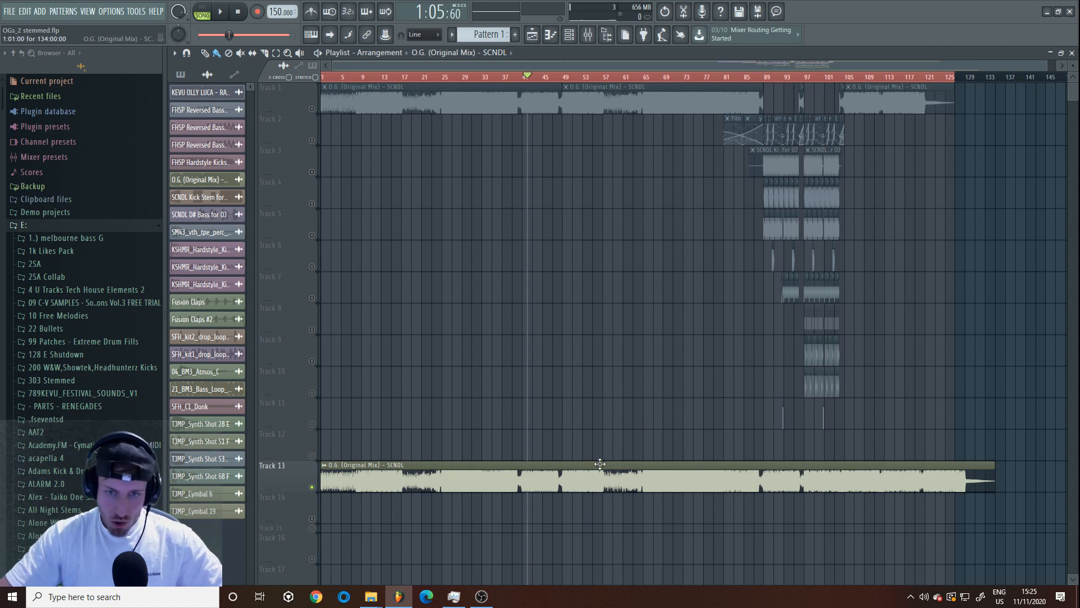
Play the O.G. mix on Track 13 from bar 28, and continue listening from bar 40.
{"action": "left_click", "coordinate": [459, 78]}
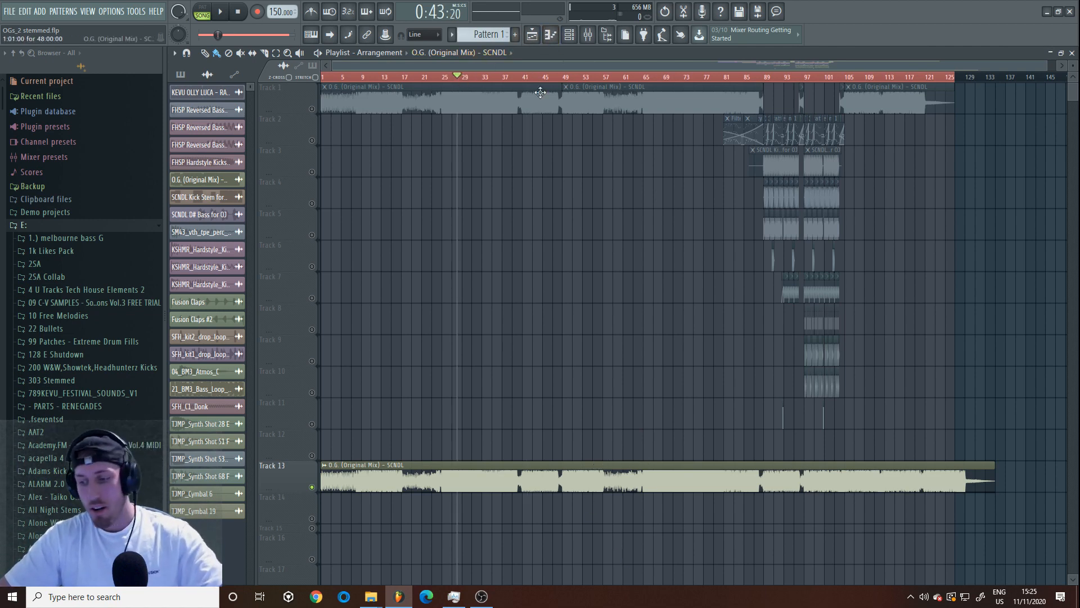
{"action": "key", "text": "space"}
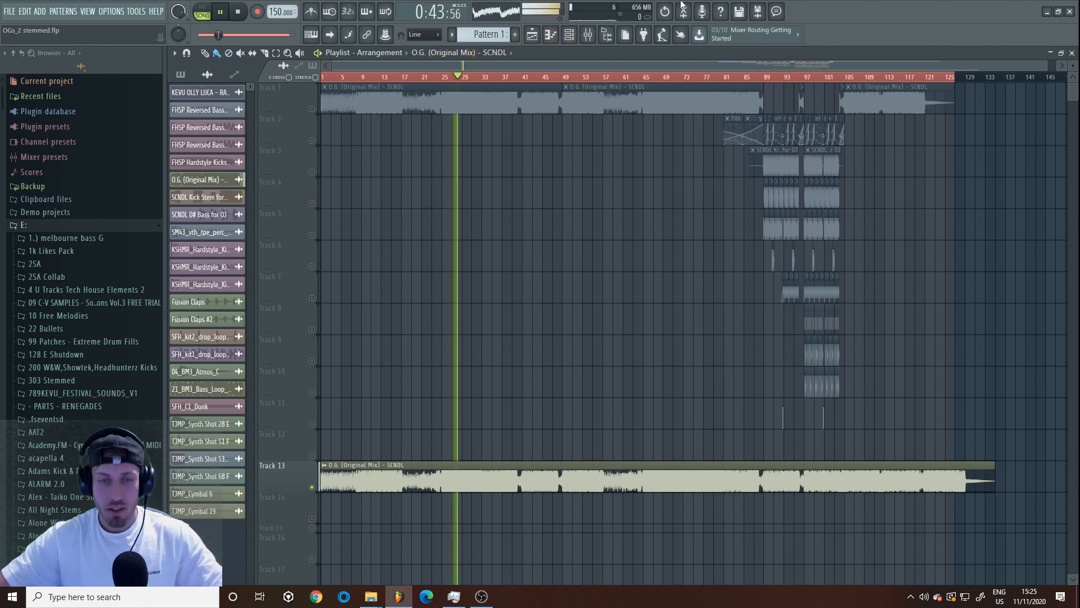
{"action": "left_click", "coordinate": [517, 77]}
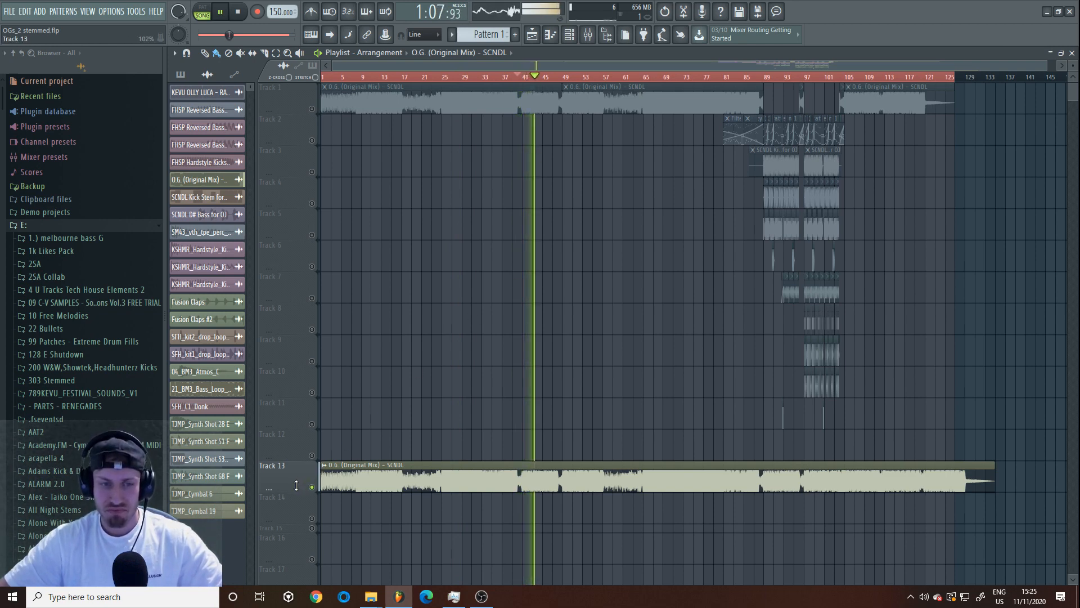
Increase Track 13's height to enlarge its waveform and stop playback.
{"action": "left_click_drag", "start_coordinate": [294, 491], "coordinate": [279, 531]}
{"action": "scroll", "coordinate": [712, 465], "scroll_direction": "down", "scroll_amount": 4}
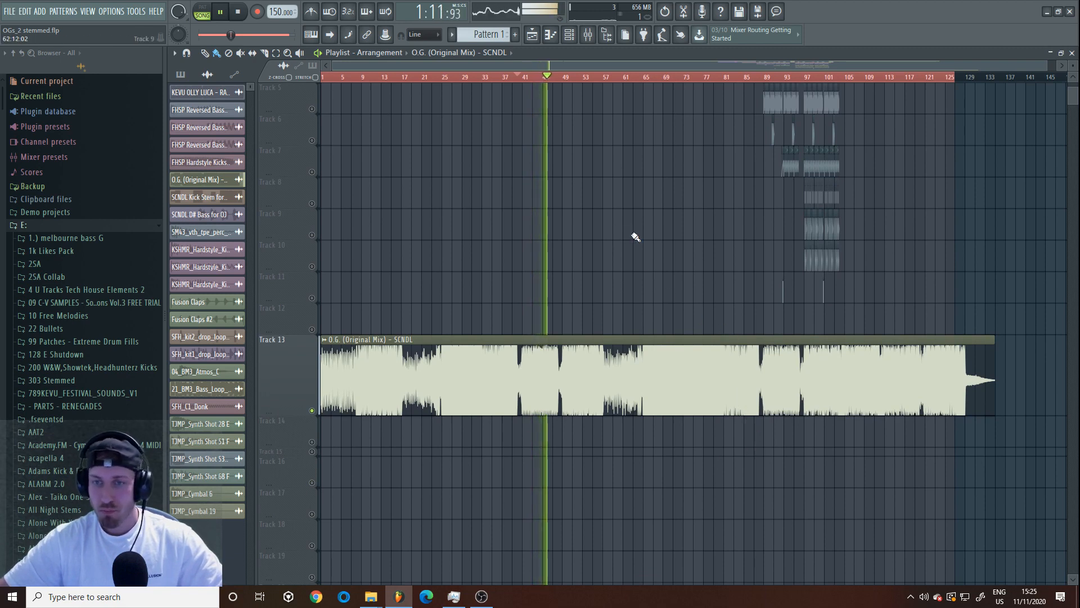
{"action": "key", "text": "space"}
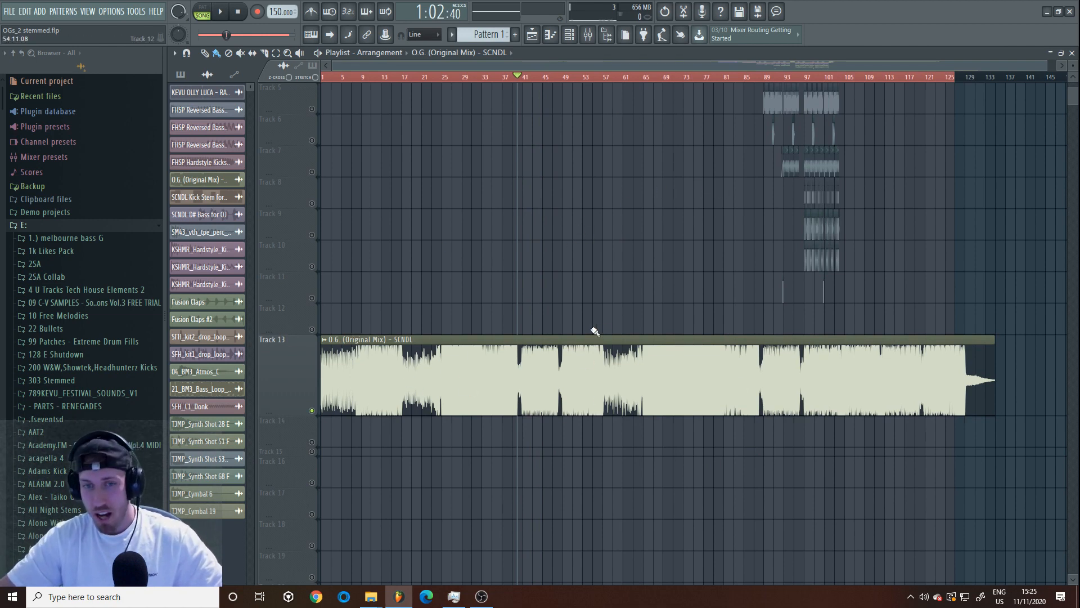
Listen to the O.G. mix from bar 87 into the second drop and stop playback.
{"action": "left_click", "coordinate": [756, 78]}
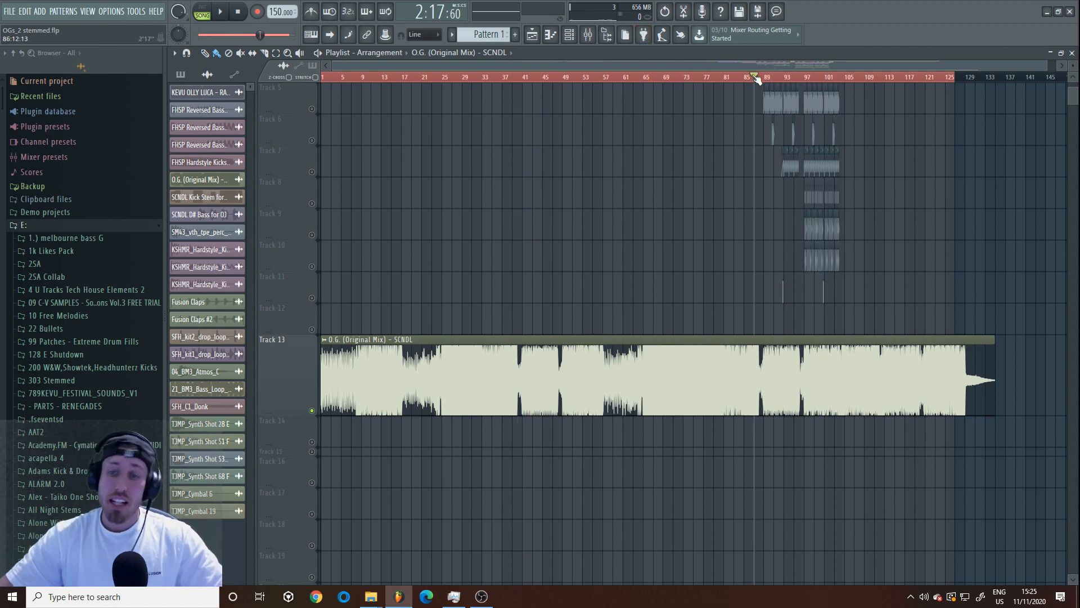
{"action": "key", "text": "space"}
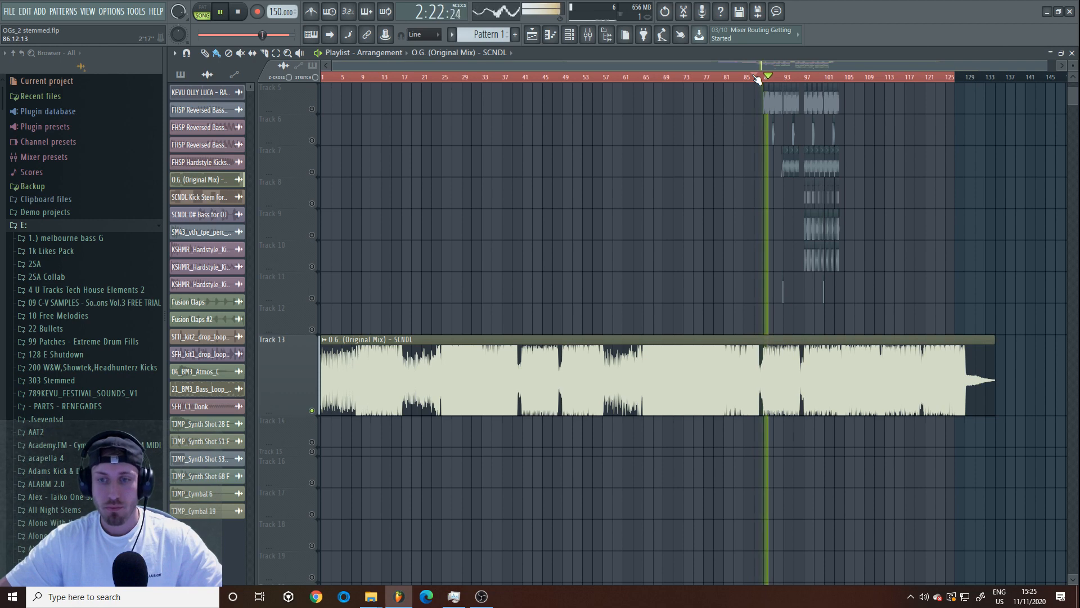
{"action": "left_click_drag", "start_coordinate": [757, 65], "coordinate": [789, 63]}
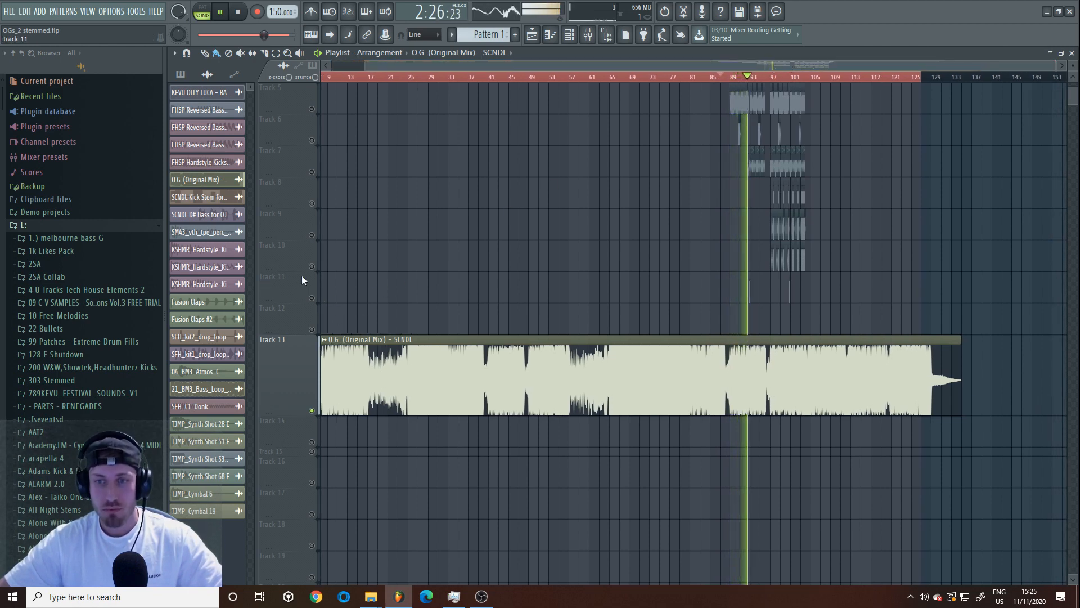
{"action": "key", "text": "space"}
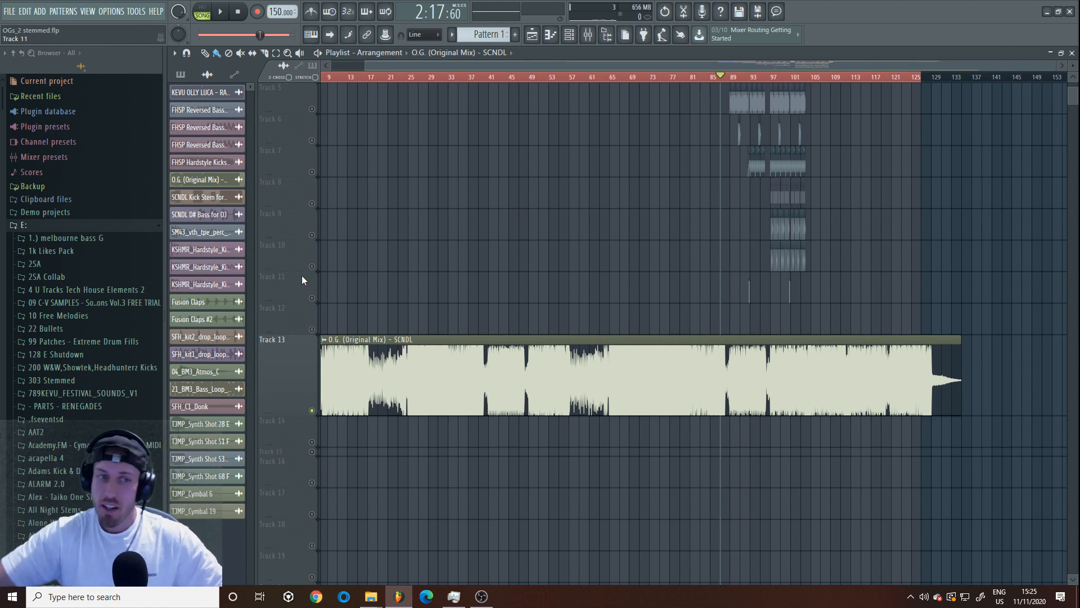
Open the Pattern 1 clip on Track 2 in the piano roll and show its whole Nexus 3 melody.
{"action": "scroll", "coordinate": [301, 275], "scroll_direction": "up", "scroll_amount": 4}
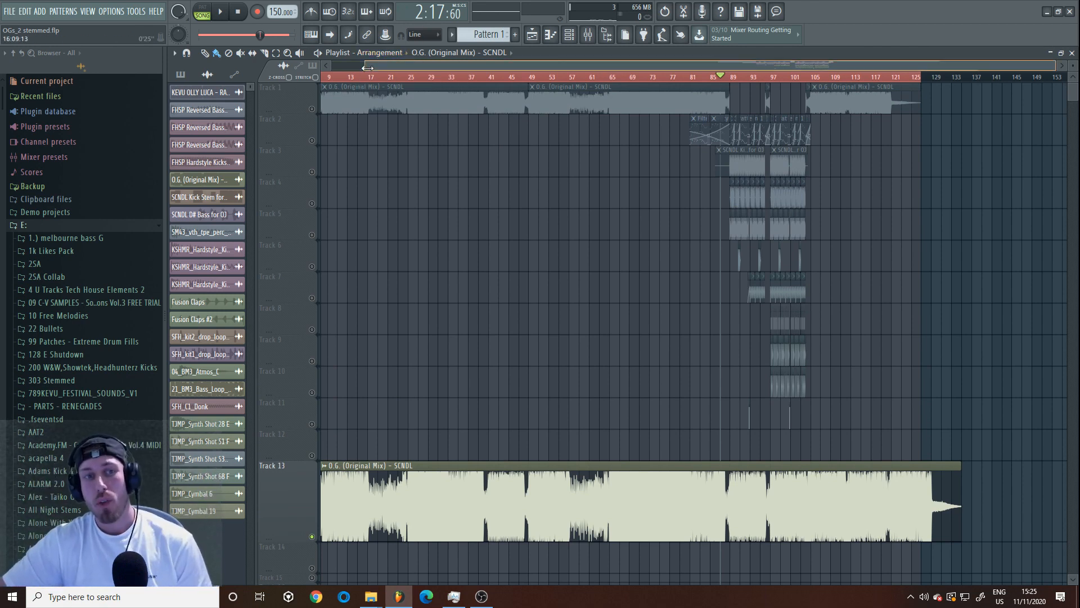
{"action": "left_click_drag", "start_coordinate": [368, 67], "coordinate": [653, 68]}
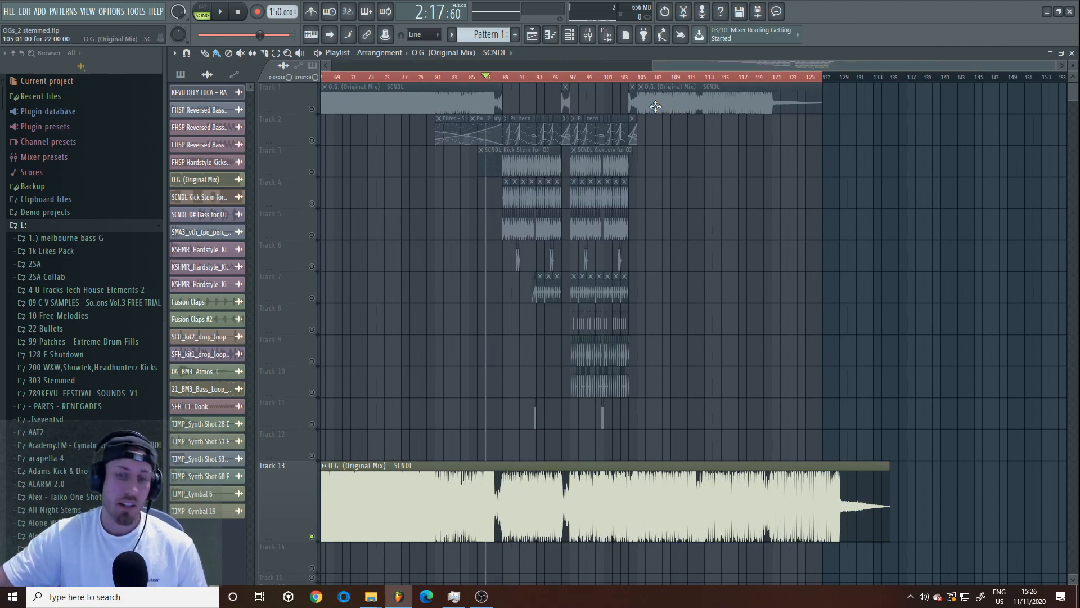
{"action": "left_click_drag", "start_coordinate": [656, 106], "coordinate": [726, 66]}
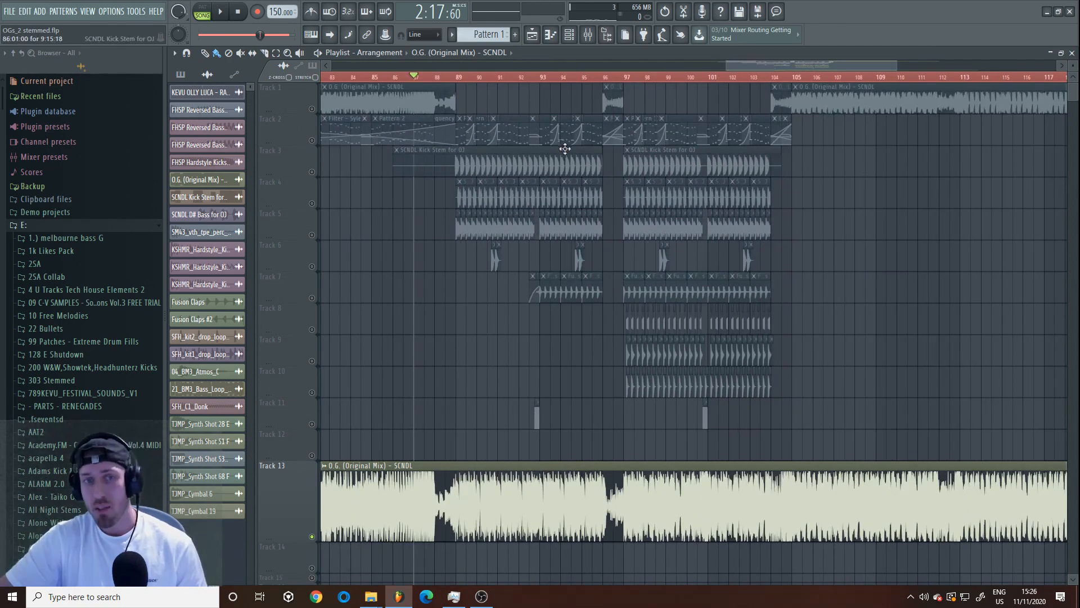
{"action": "double_click", "coordinate": [501, 121]}
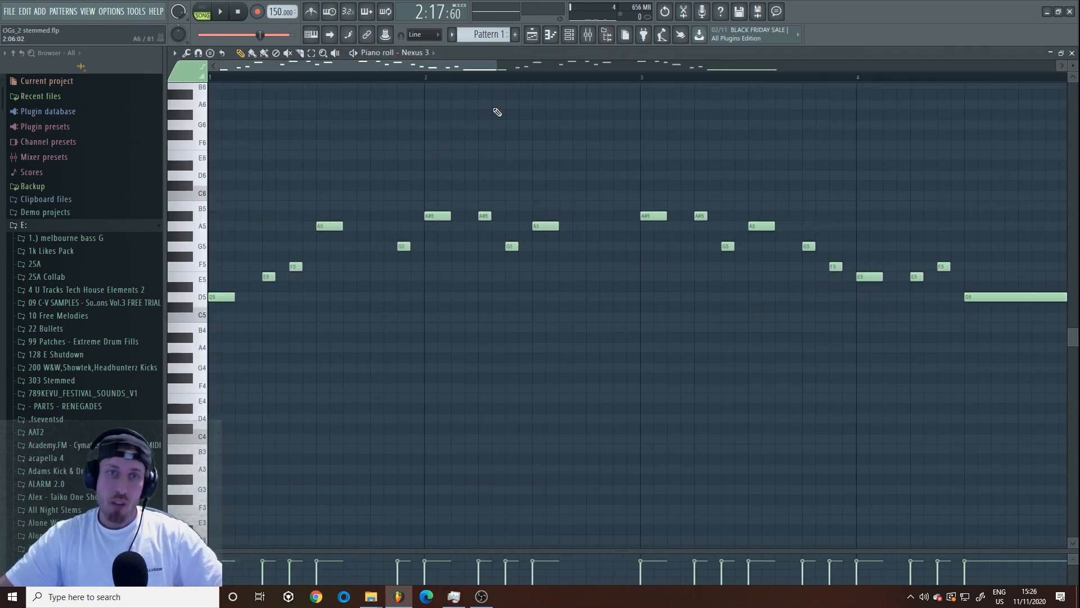
{"action": "left_click_drag", "start_coordinate": [499, 64], "coordinate": [979, 64]}
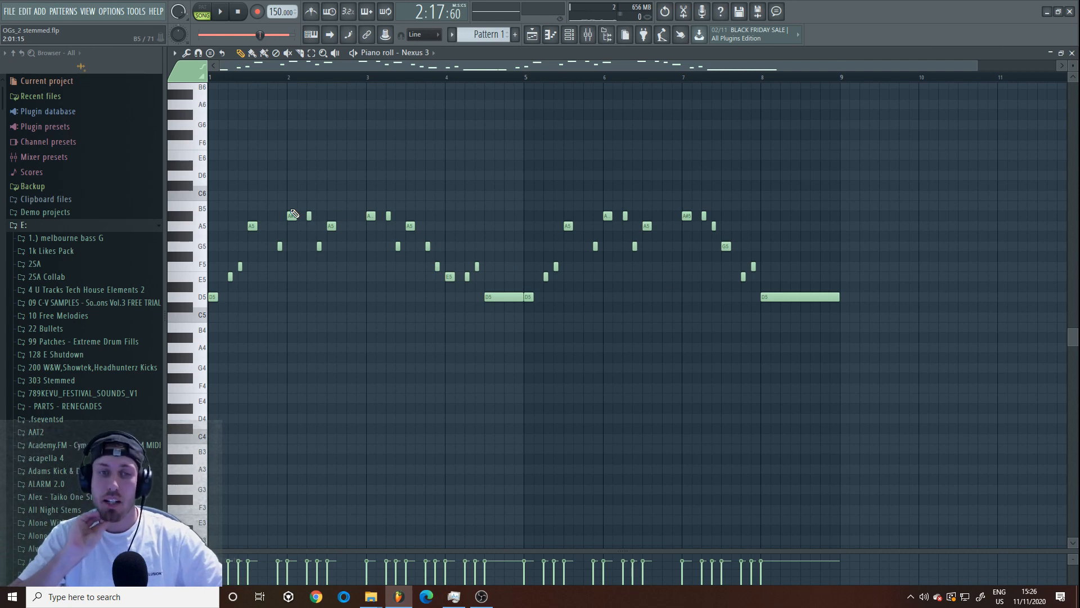
Examine Pattern 1's instruments in the channel rack, focusing on the Nexus 3 channel.
{"action": "left_click", "coordinate": [569, 35]}
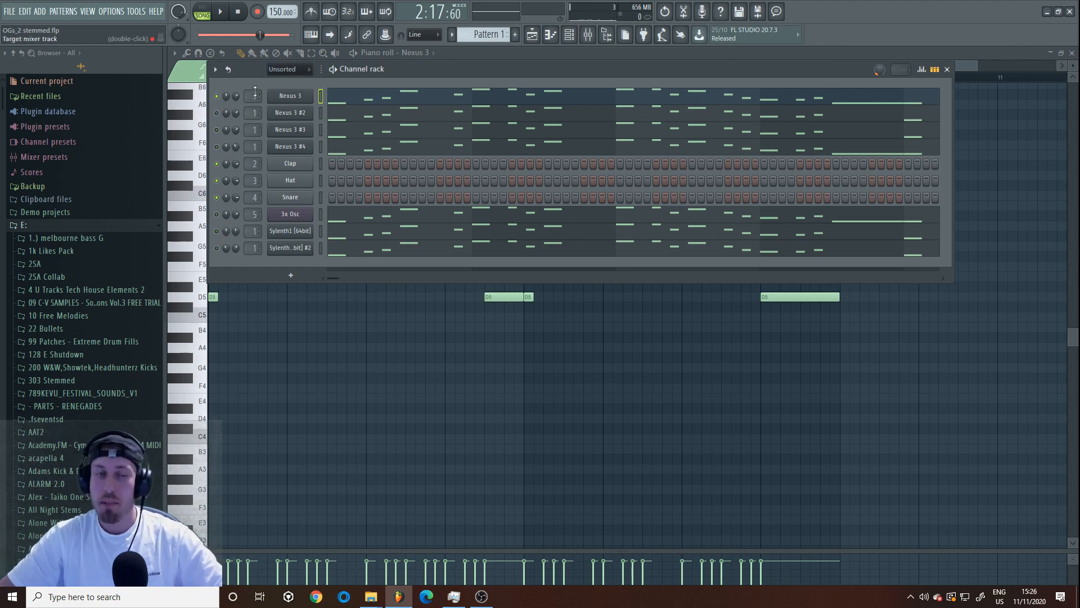
{"action": "right_click", "coordinate": [307, 95]}
{"action": "left_click", "coordinate": [317, 96]}
{"action": "right_click", "coordinate": [308, 96]}
{"action": "left_click", "coordinate": [317, 96]}
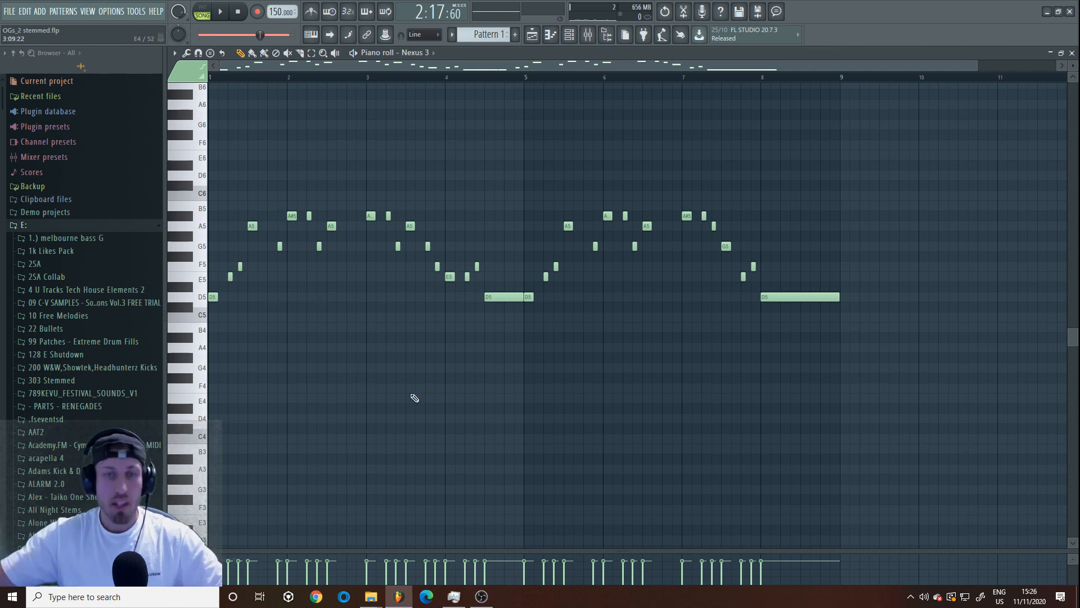
Return to the playlist and play the song from bar 89.
{"action": "left_click", "coordinate": [201, 8]}
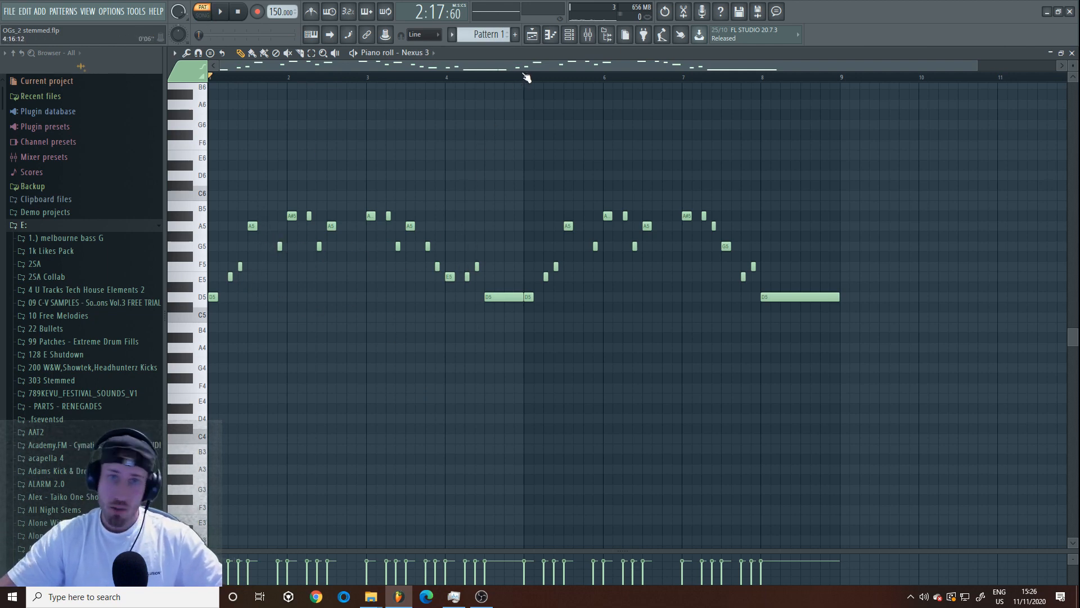
{"action": "left_click", "coordinate": [534, 38]}
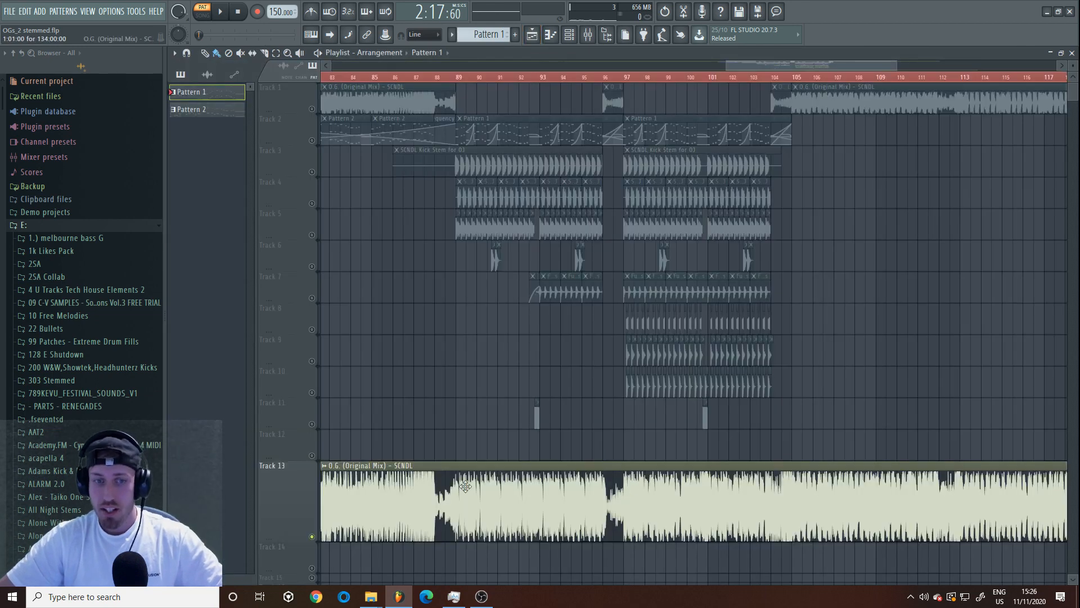
{"action": "left_click", "coordinate": [456, 77]}
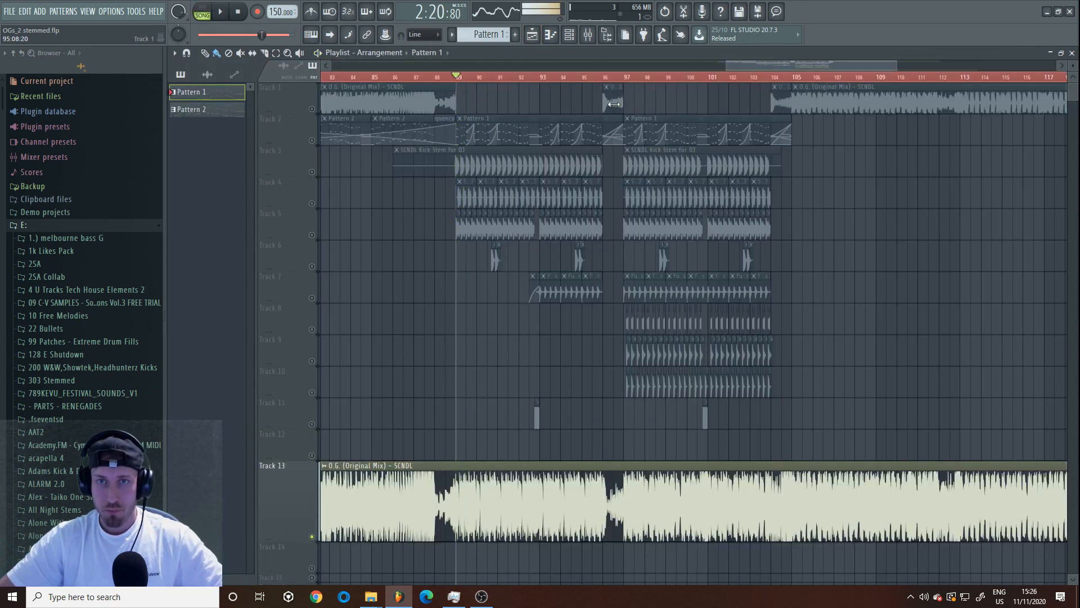
Copy Track 2's pattern and automation clips to Track 12 starting at bar 33, and unmute Track 12.
{"action": "left_click_drag", "start_coordinate": [726, 66], "coordinate": [369, 65]}
{"action": "left_click", "coordinate": [276, 54]}
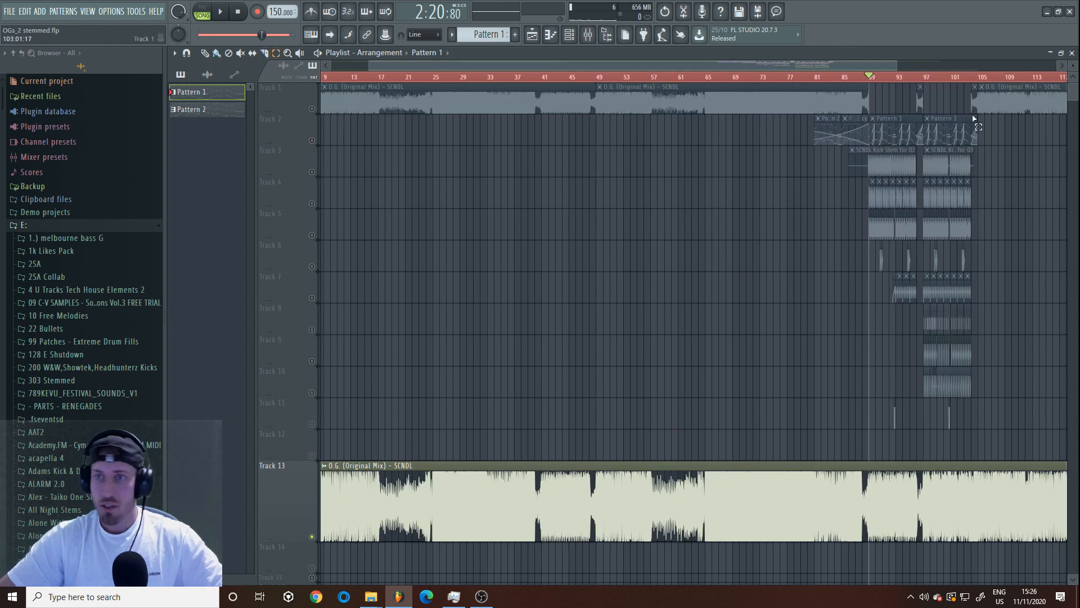
{"action": "left_click", "coordinate": [205, 53]}
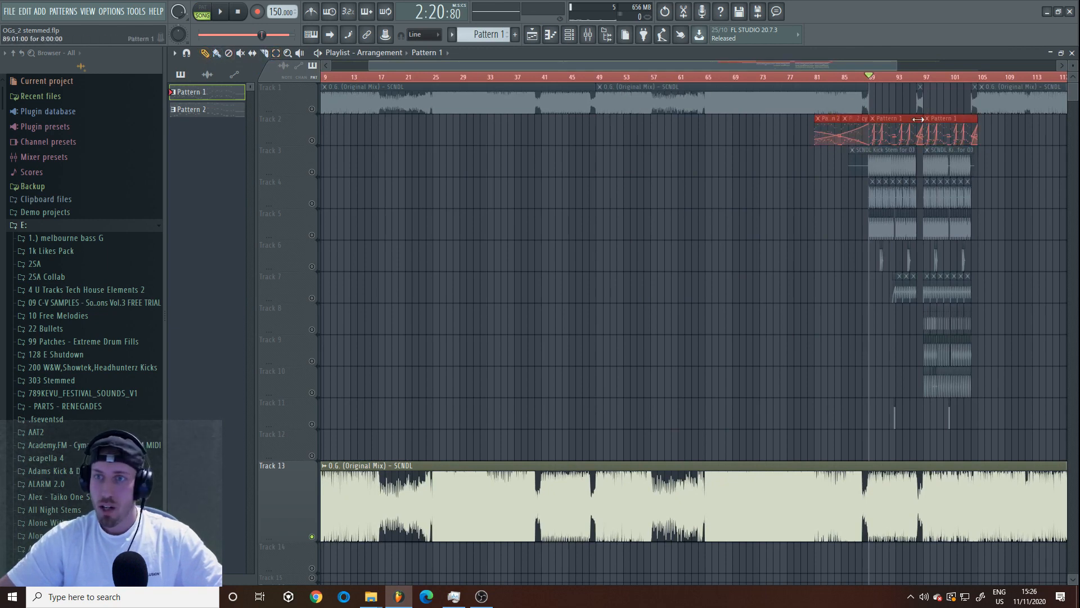
{"action": "left_click_drag", "start_coordinate": [914, 121], "coordinate": [541, 449]}
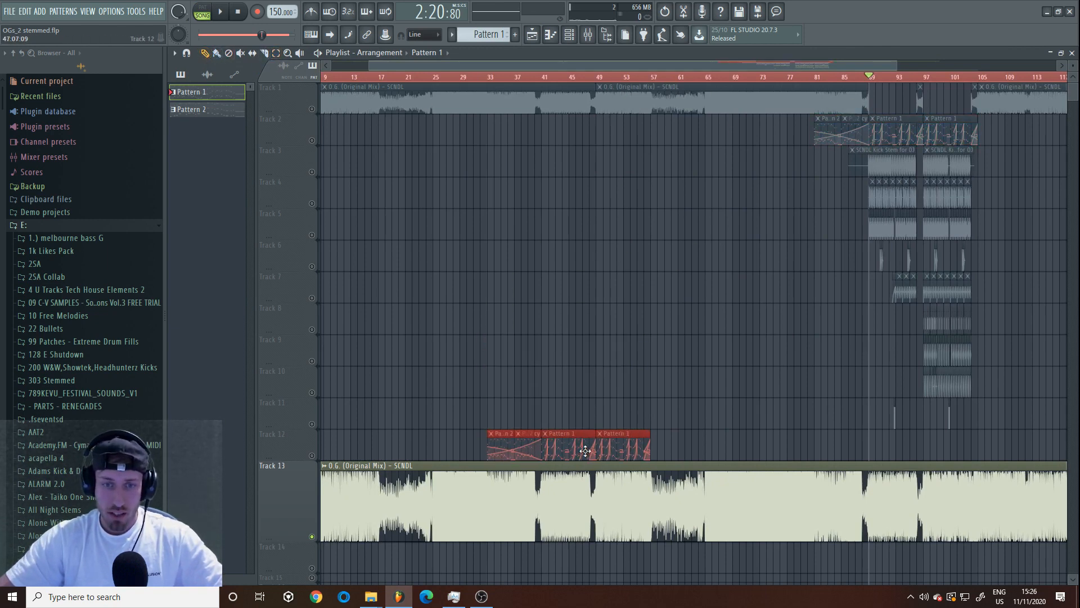
{"action": "left_click", "coordinate": [312, 456]}
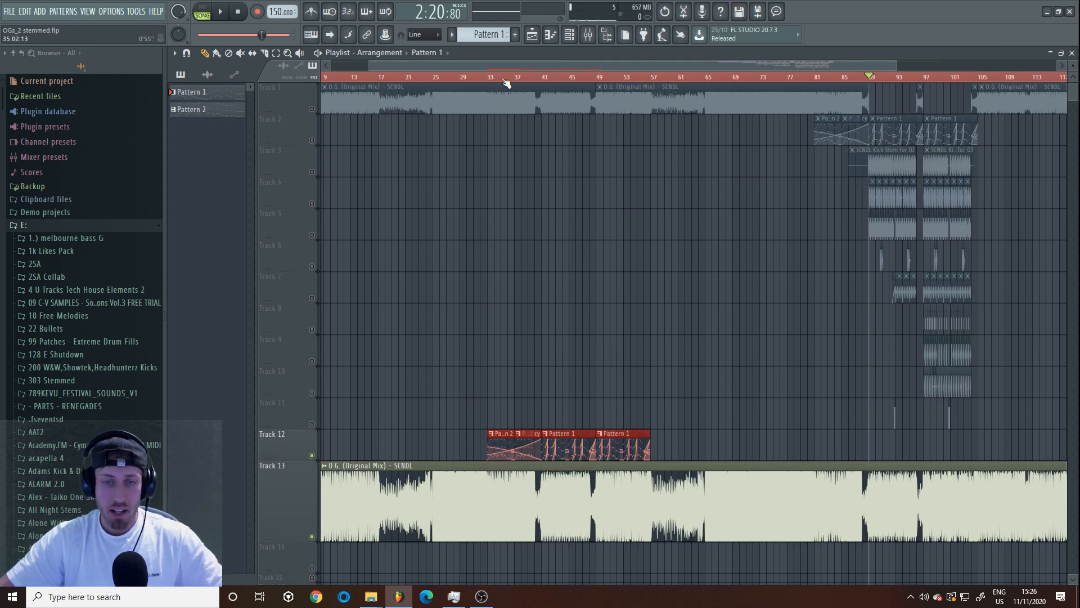
Play the song from bar 40, checking Pattern 1's notes and channels during playback, and return to the stopped playlist.
{"action": "left_click", "coordinate": [536, 81]}
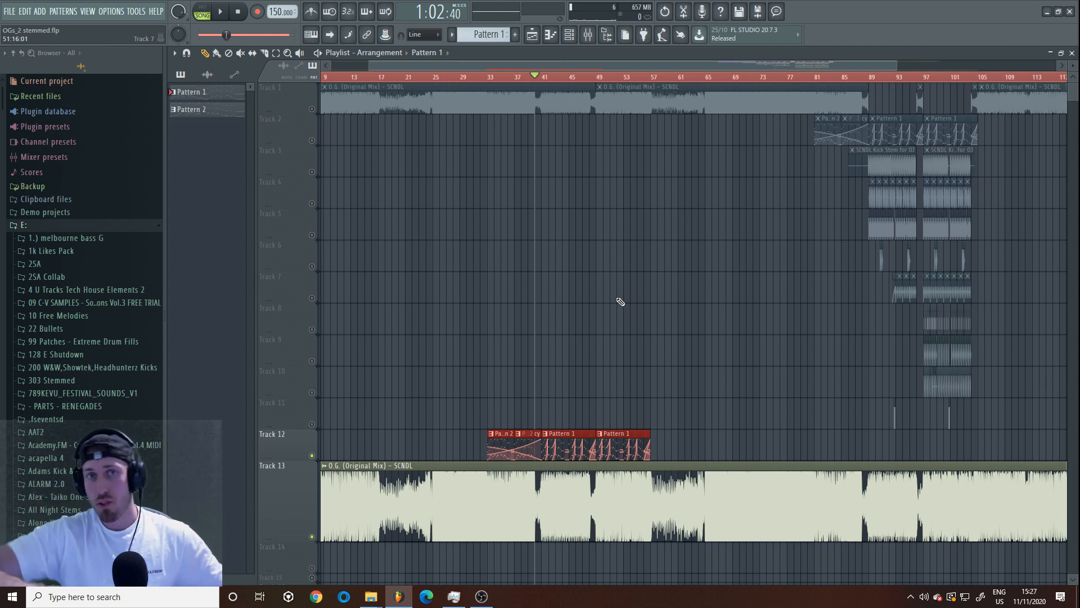
{"action": "key", "text": "space"}
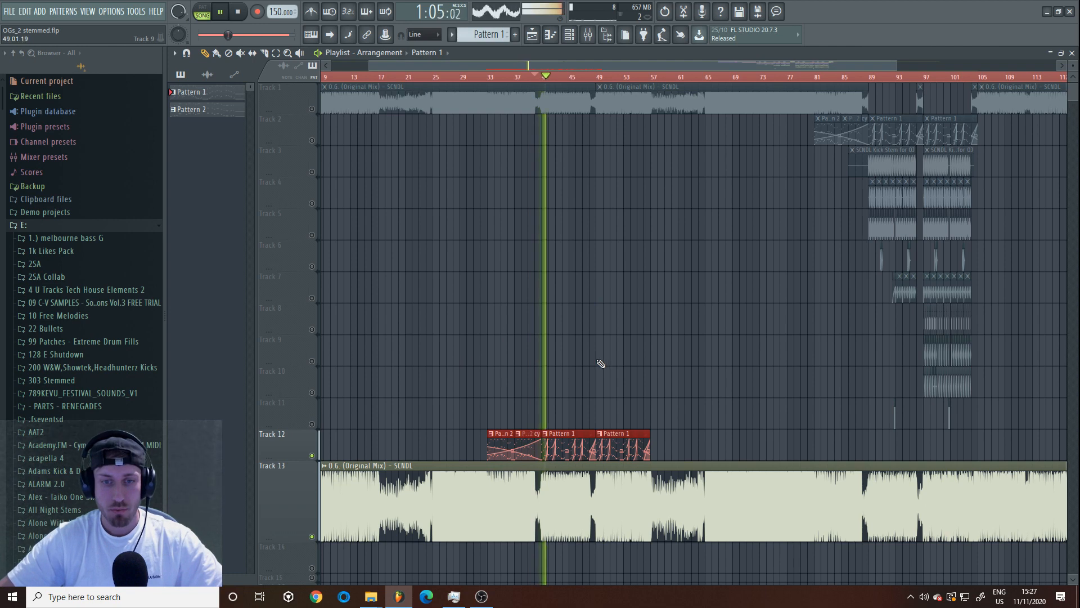
{"action": "double_click", "coordinate": [573, 441]}
{"action": "left_click", "coordinate": [569, 35]}
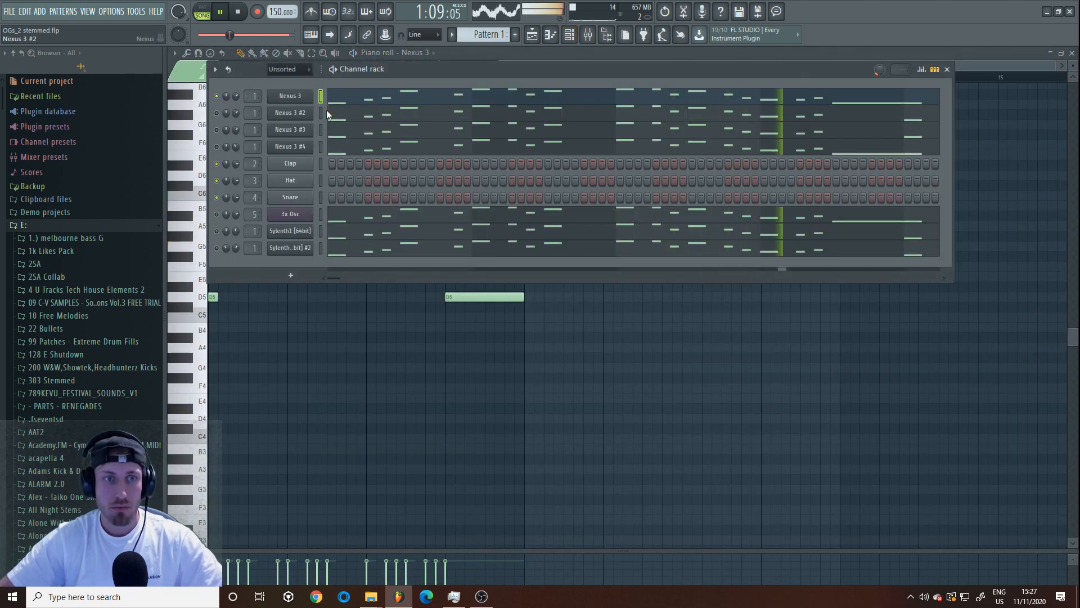
{"action": "key", "text": "space"}
{"action": "left_click", "coordinate": [532, 35]}
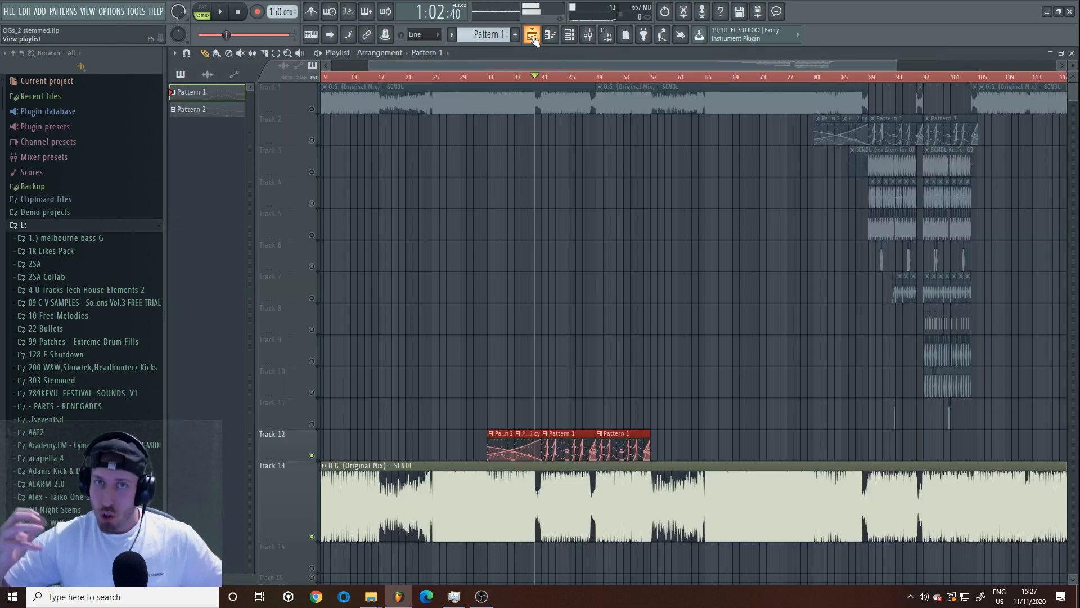
Deselect the copied clips and open Track 12's Pattern 1 in the piano roll, showing the melody from its first bar.
{"action": "left_click", "coordinate": [901, 132]}
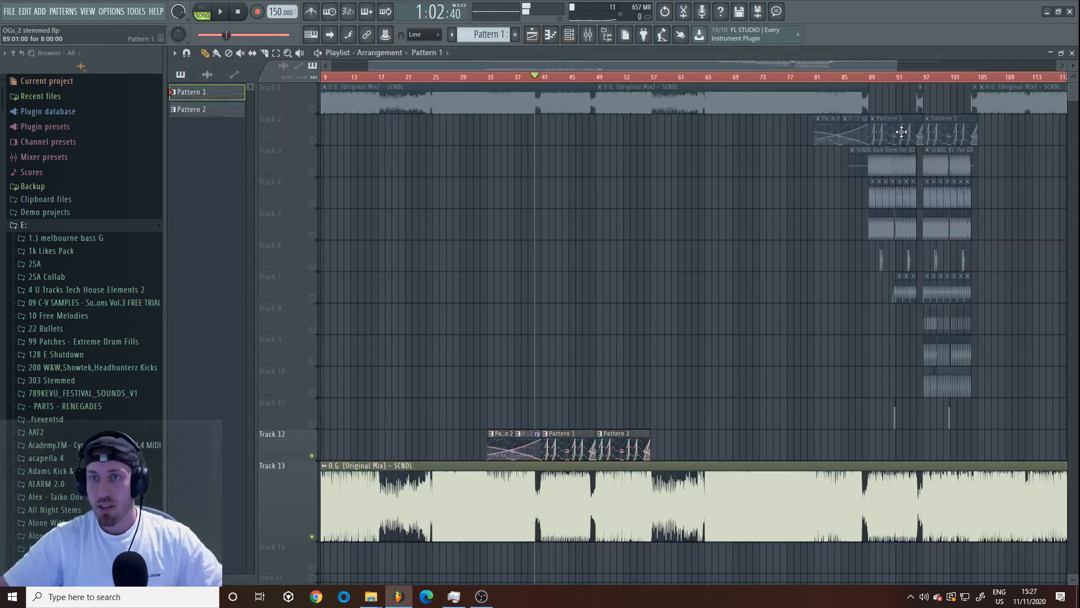
{"action": "left_click_drag", "start_coordinate": [368, 67], "coordinate": [392, 66]}
{"action": "double_click", "coordinate": [538, 449]}
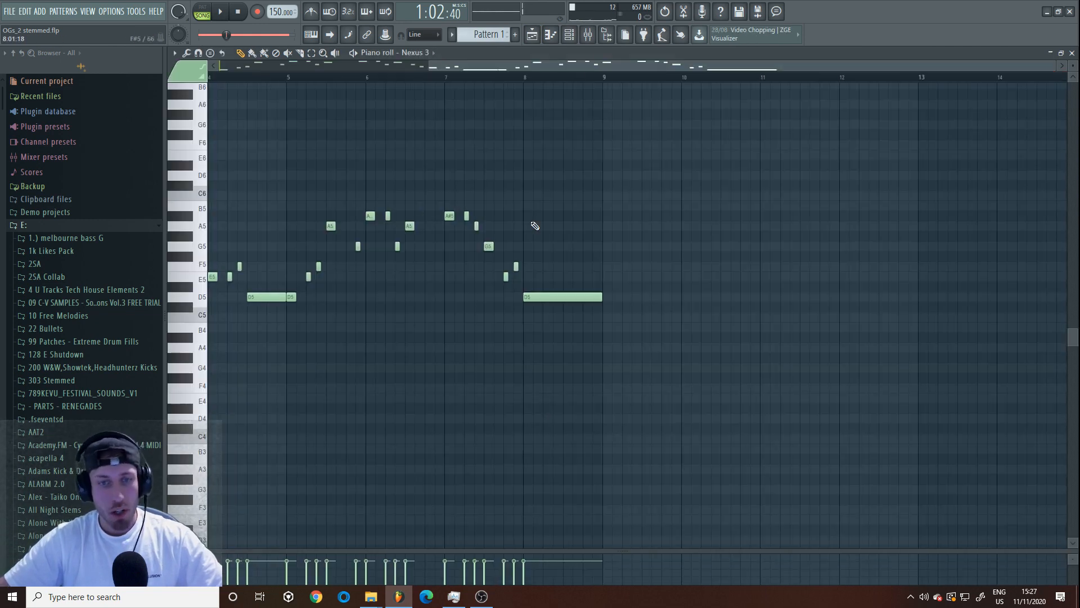
{"action": "scroll", "coordinate": [536, 225], "scroll_direction": "left", "scroll_amount": 4}
Open the Nexus 3 instrument from the channel rack and position its window to show the Bigroom Lover preset.
{"action": "left_click", "coordinate": [569, 35]}
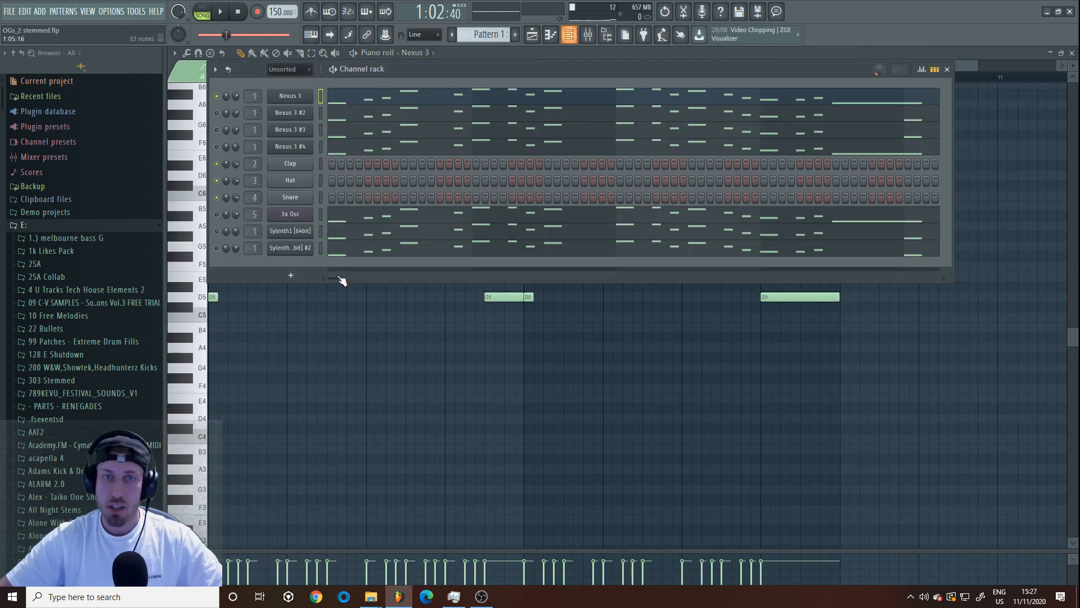
{"action": "left_click", "coordinate": [307, 97]}
{"action": "left_click", "coordinate": [583, 211]}
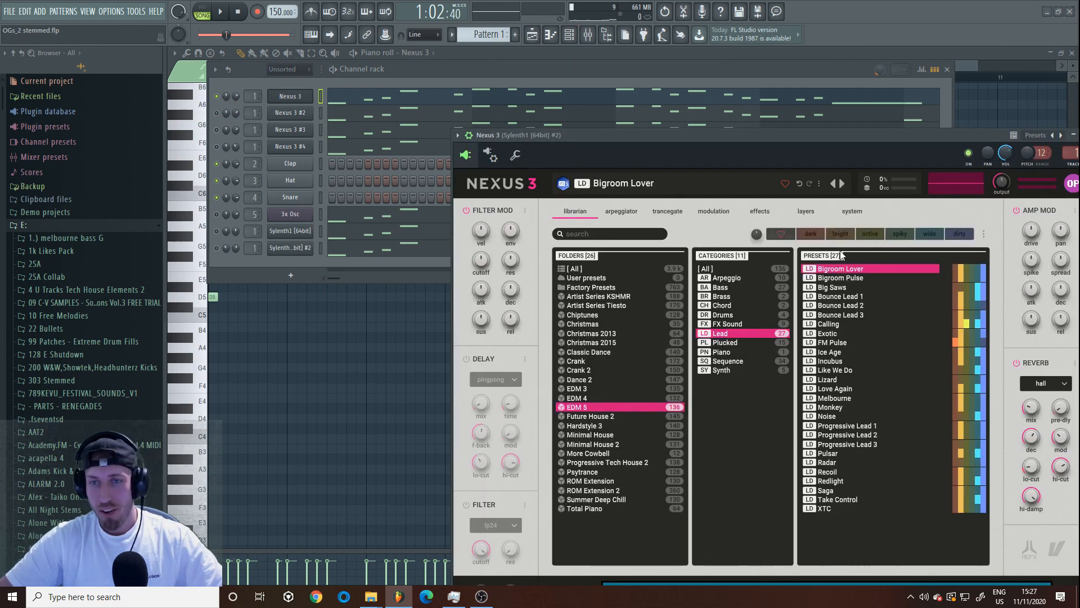
{"action": "left_click_drag", "start_coordinate": [883, 137], "coordinate": [829, 133]}
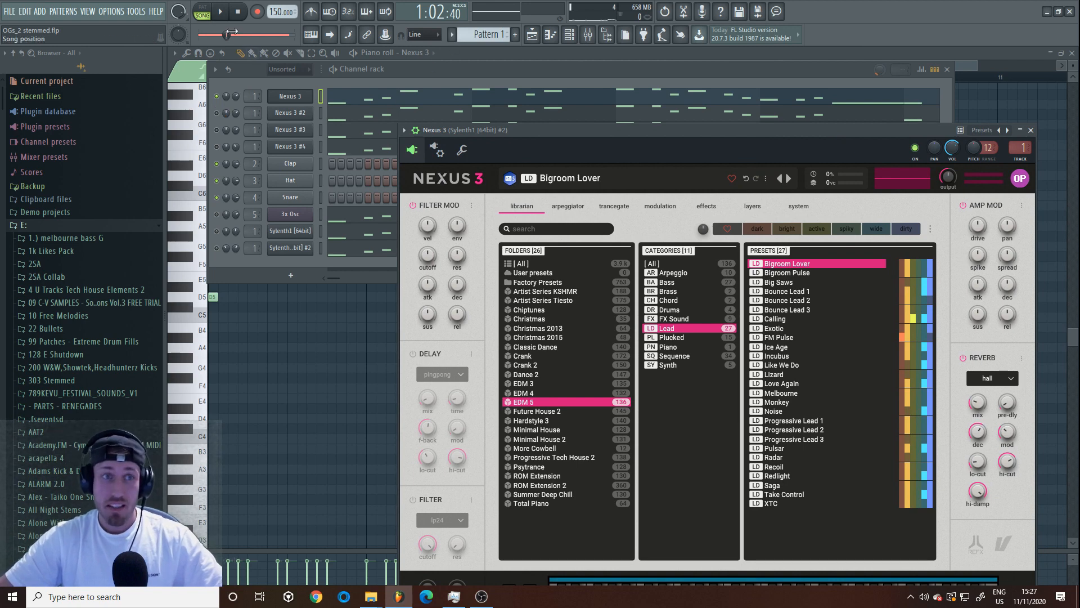
Switch playback to pattern mode and briefly play Pattern 1 to hear the Nexus 3 Bigroom Lover lead.
{"action": "key", "text": "l"}
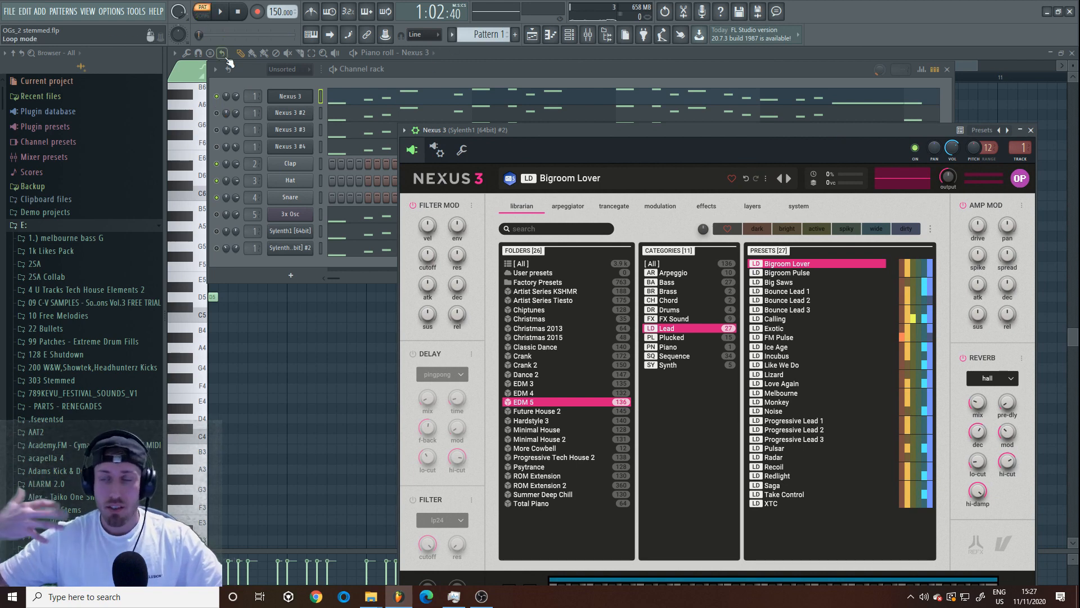
{"action": "key", "text": "space"}
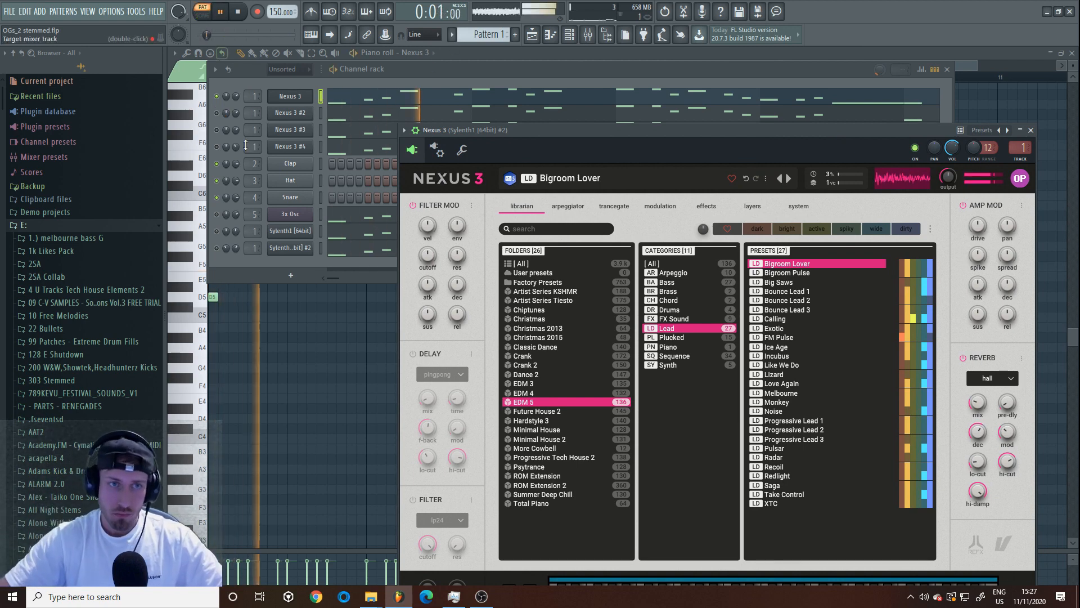
{"action": "key", "text": "space"}
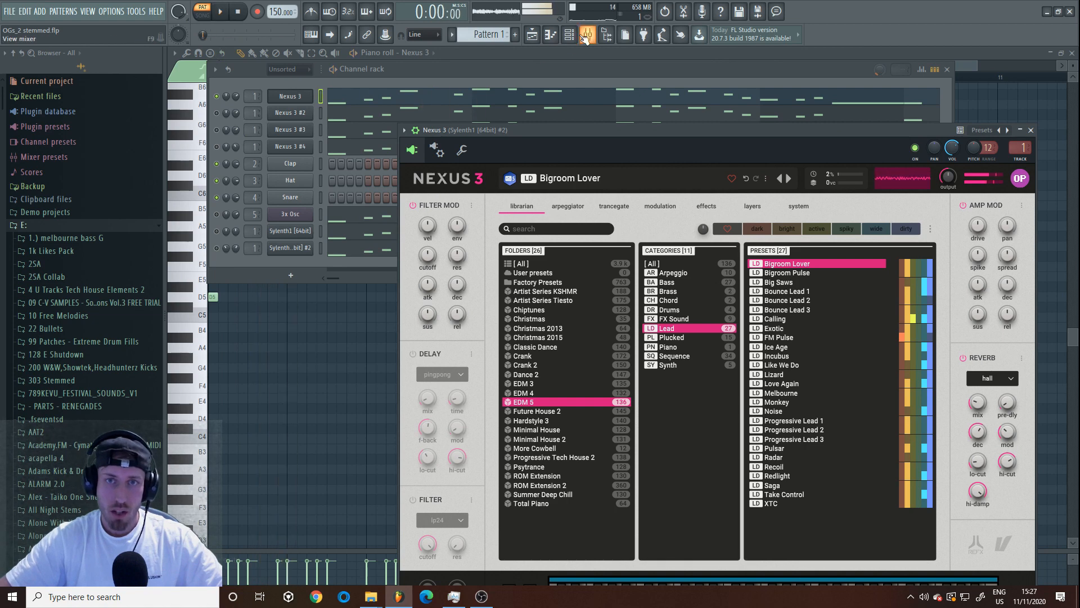
Solo the Nexus 3 #2 channel, play the pattern, and open its instrument to show the Mainstage preset.
{"action": "left_click", "coordinate": [218, 115]}
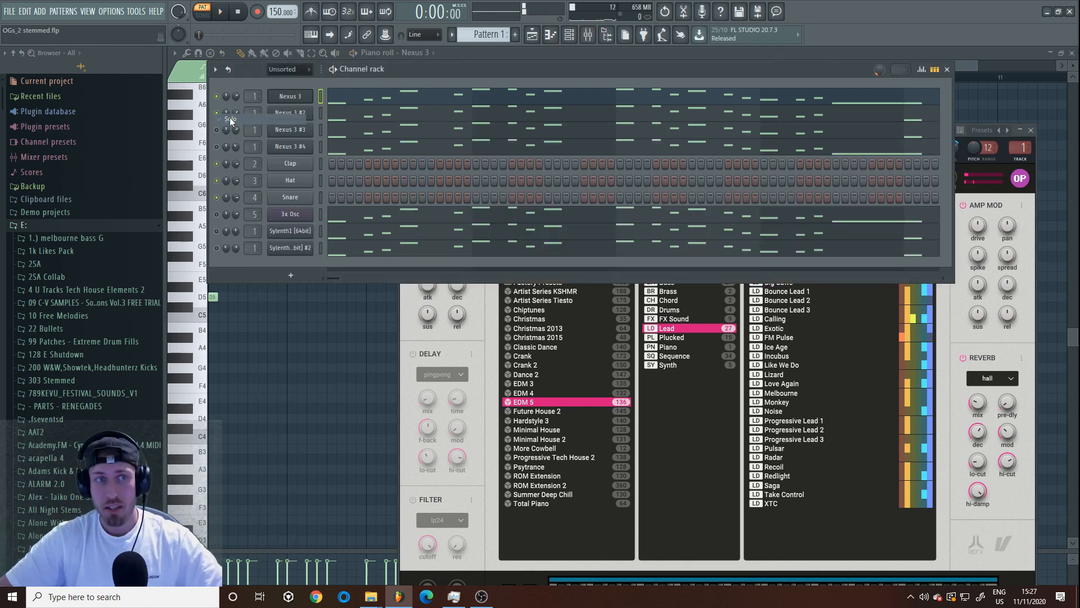
{"action": "key", "text": "space"}
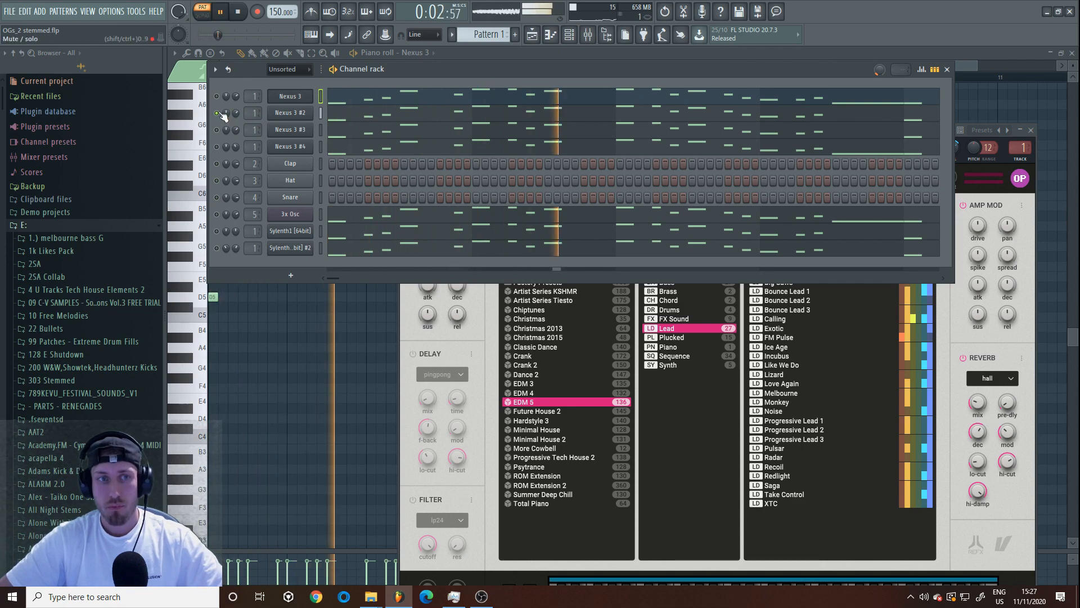
{"action": "key", "text": "space"}
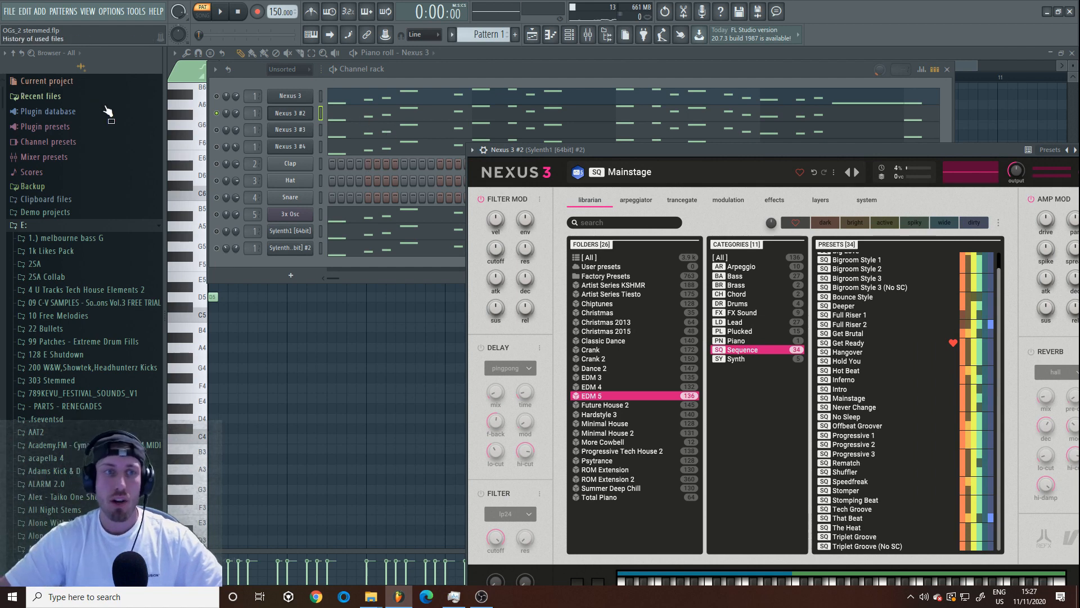
Unmute Nexus 3 alongside Nexus 3 #2 and play both, switching Nexus 3 #2 off and on to compare.
{"action": "left_click", "coordinate": [217, 96]}
{"action": "key", "text": "space"}
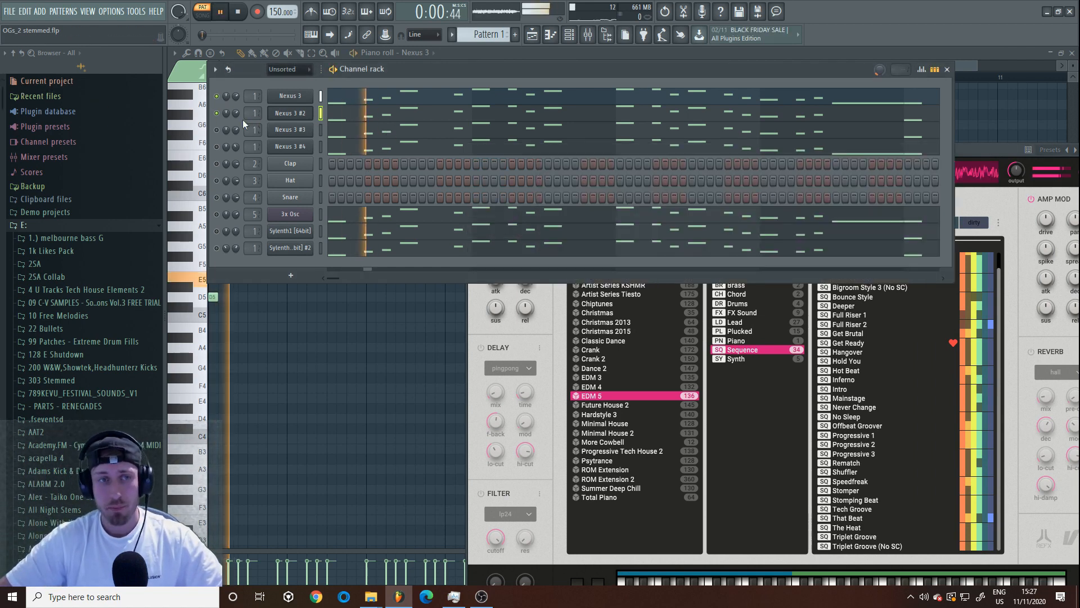
{"action": "left_click", "coordinate": [217, 113]}
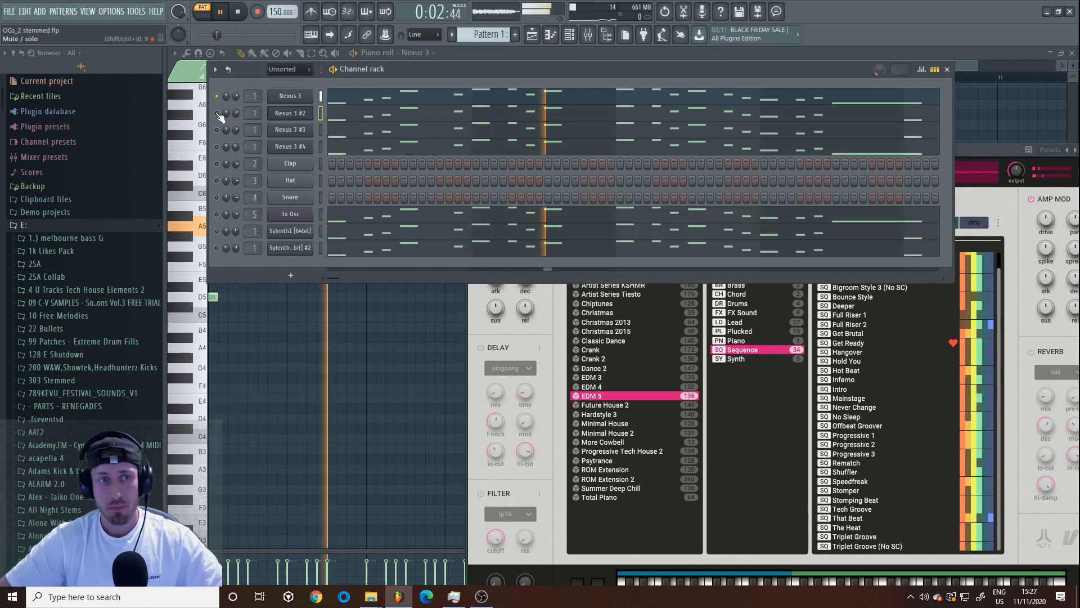
{"action": "left_click", "coordinate": [217, 113]}
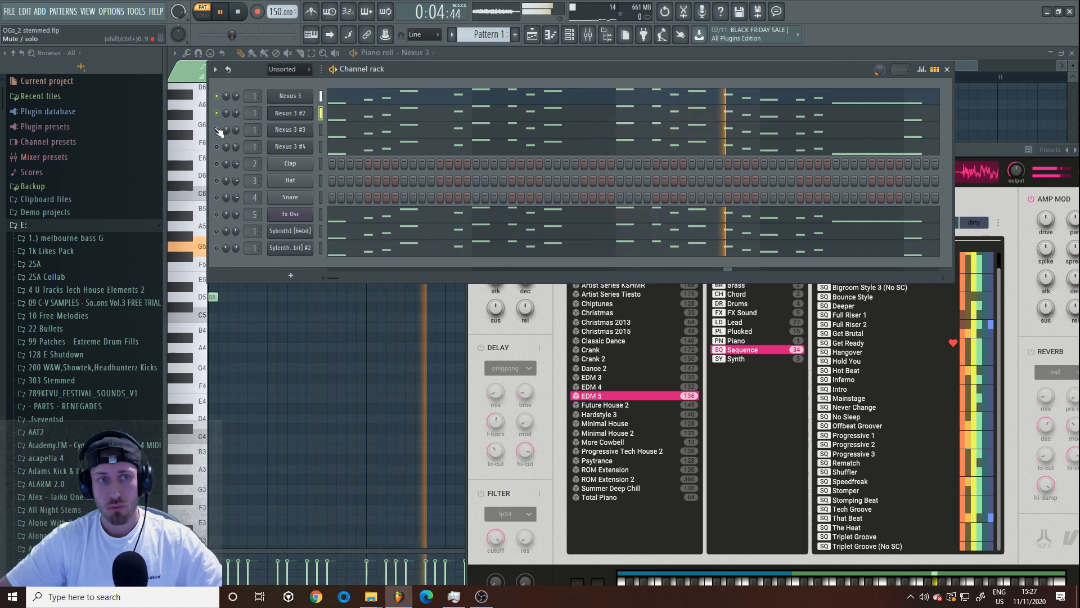
{"action": "key", "text": "space"}
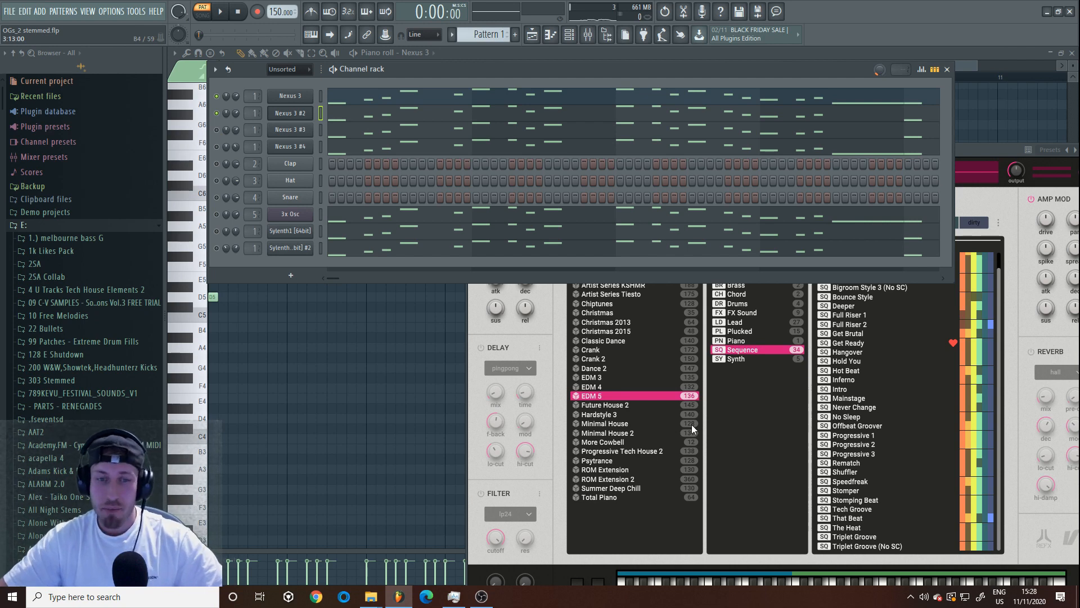
Solo the Nexus 3 #3 channel, play it alone, and open its instrument to show the Bigroom Pulse preset.
{"action": "right_click", "coordinate": [224, 130]}
{"action": "left_click", "coordinate": [228, 132]}
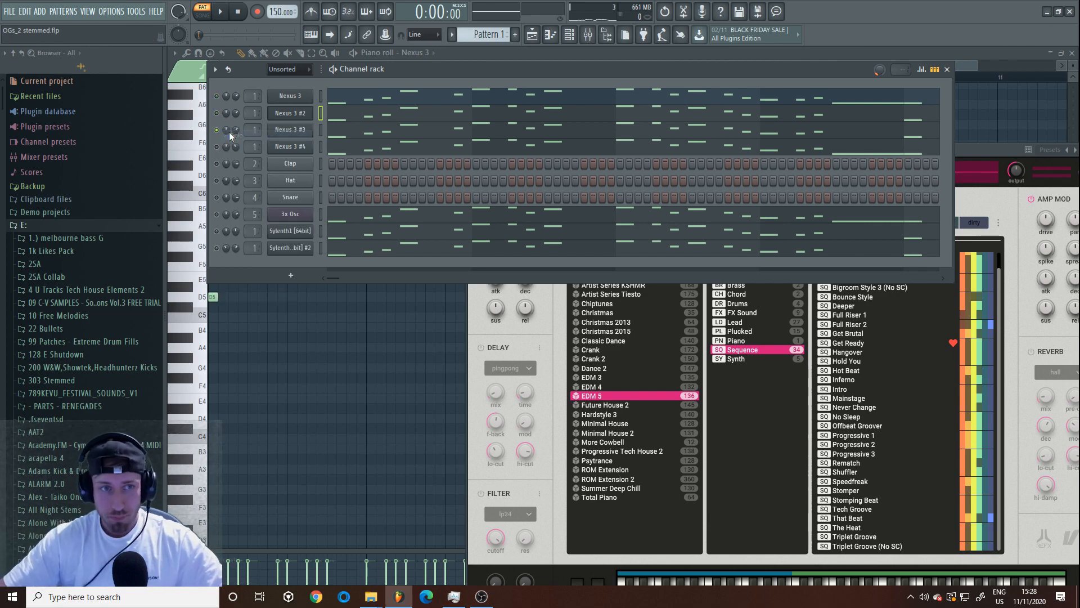
{"action": "key", "text": "space"}
{"action": "left_click", "coordinate": [290, 130]}
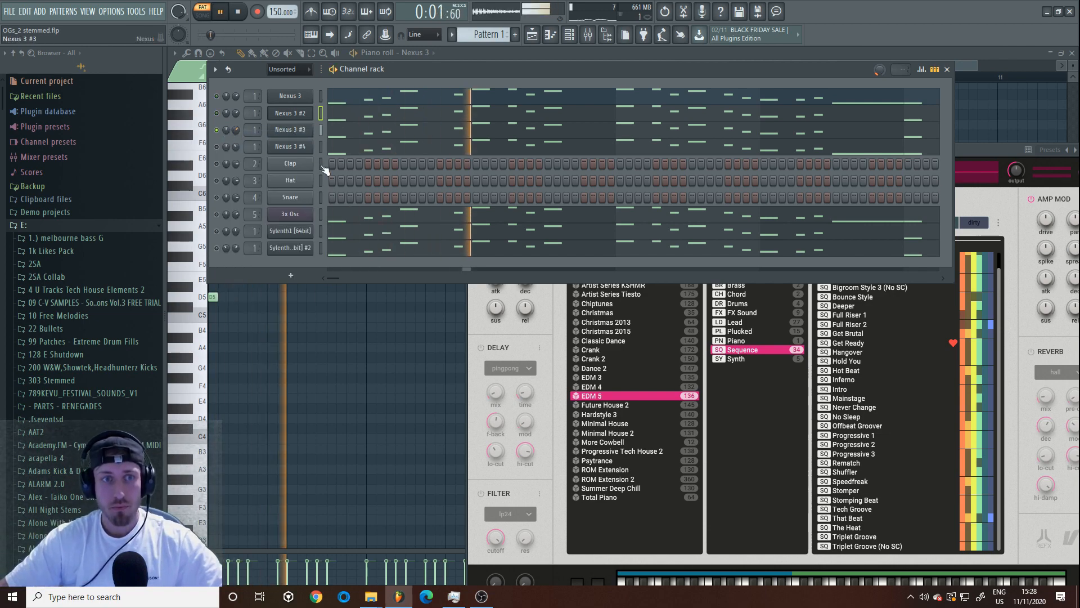
{"action": "key", "text": "space"}
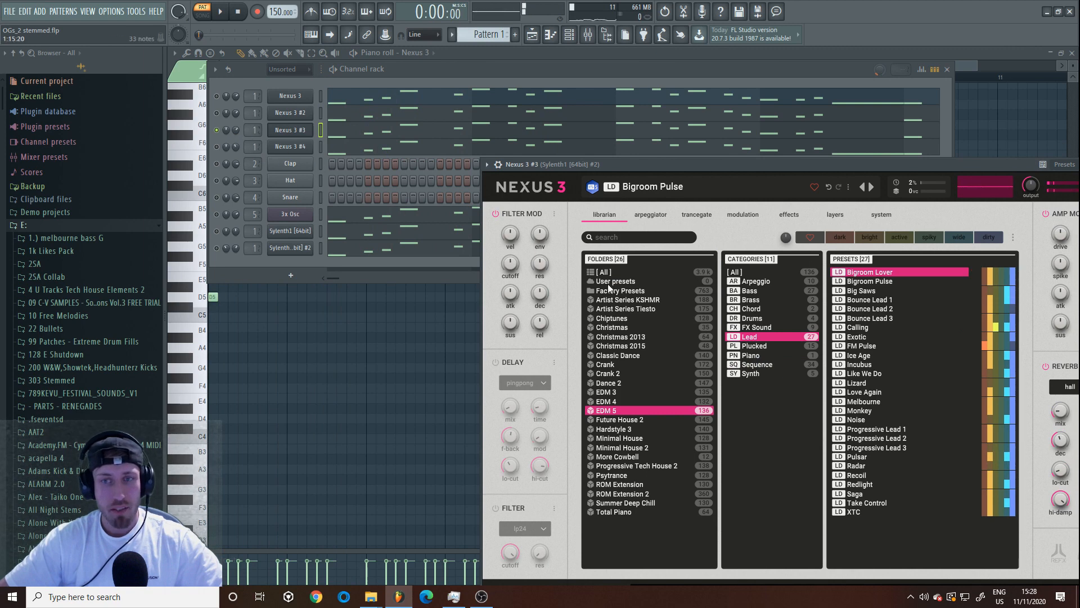
Unmute Nexus 3 and Nexus 3 #2 alongside Nexus 3 #3, play the layered leads, and enable Nexus 3 #4.
{"action": "left_click", "coordinate": [216, 112]}
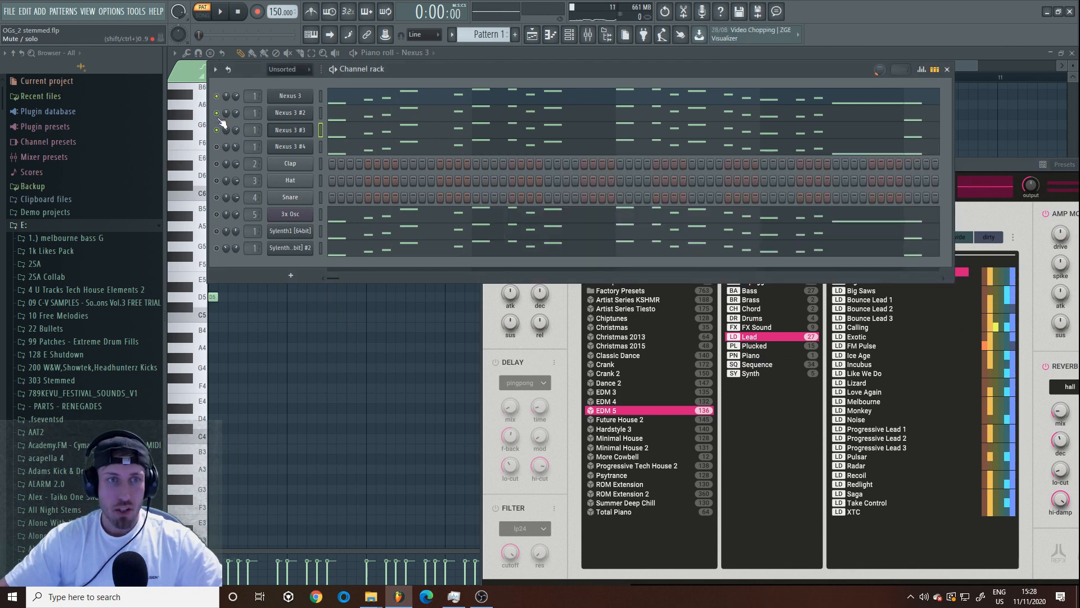
{"action": "key", "text": "space"}
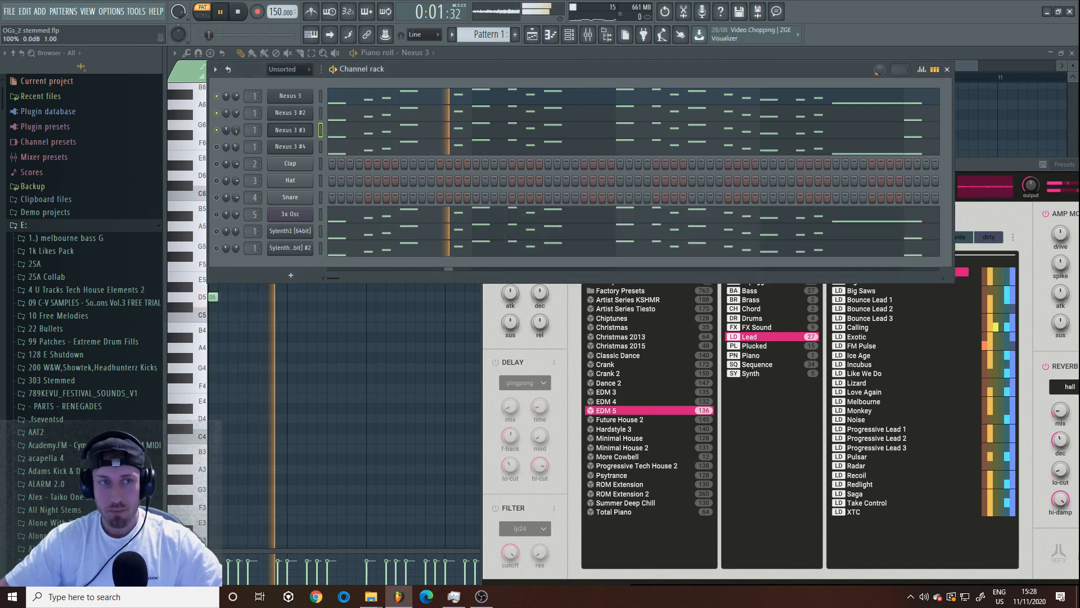
{"action": "key", "text": "space"}
{"action": "key", "text": "ctrl+z"}
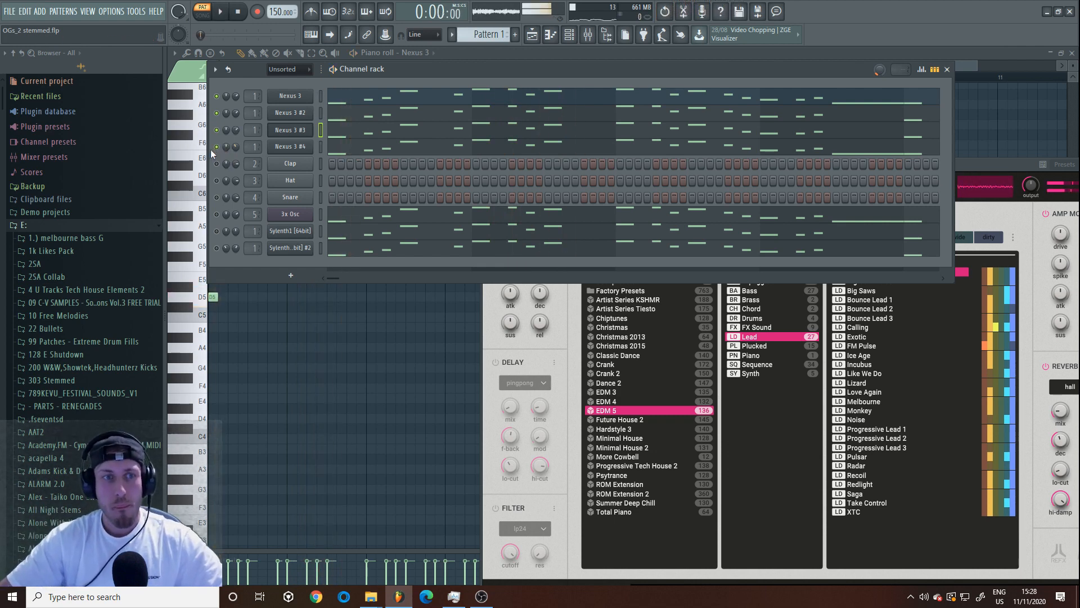
Solo the Nexus 3 #4 channel and play the pattern to hear that layer alone.
{"action": "right_click", "coordinate": [219, 148]}
{"action": "key", "text": "space"}
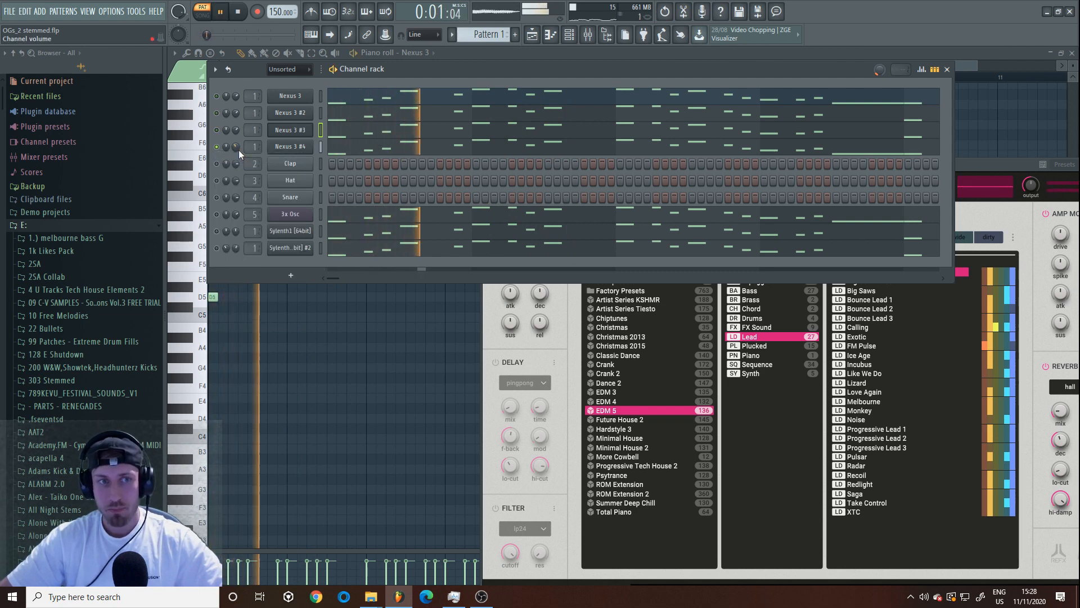
{"action": "key", "text": "space"}
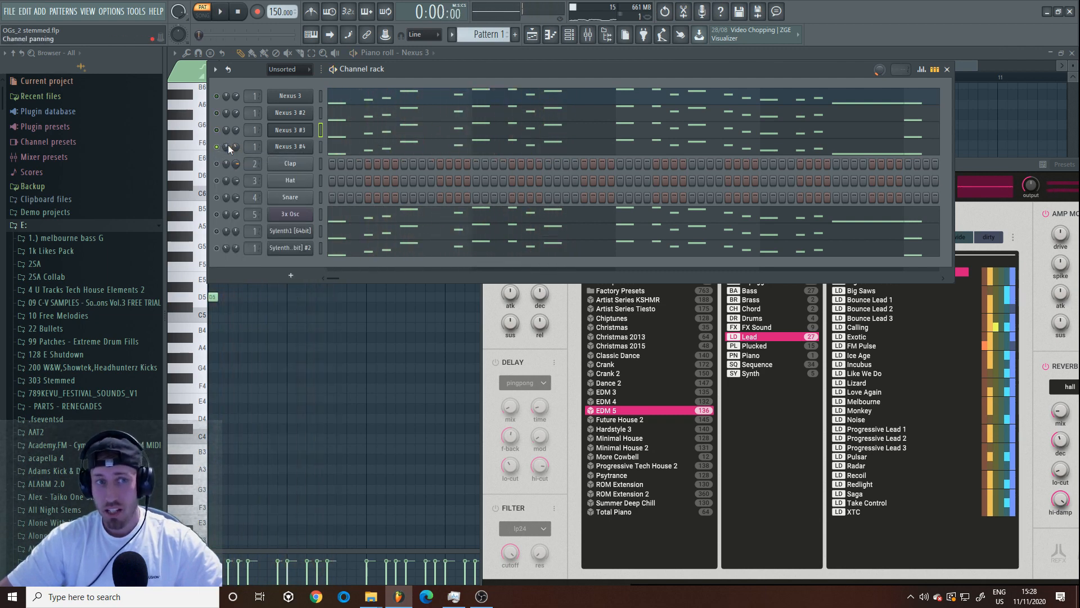
Unmute the first three Nexus 3 channels alongside Nexus 3 #4 and play all four lead layers together.
{"action": "left_click", "coordinate": [216, 113]}
{"action": "key", "text": "space"}
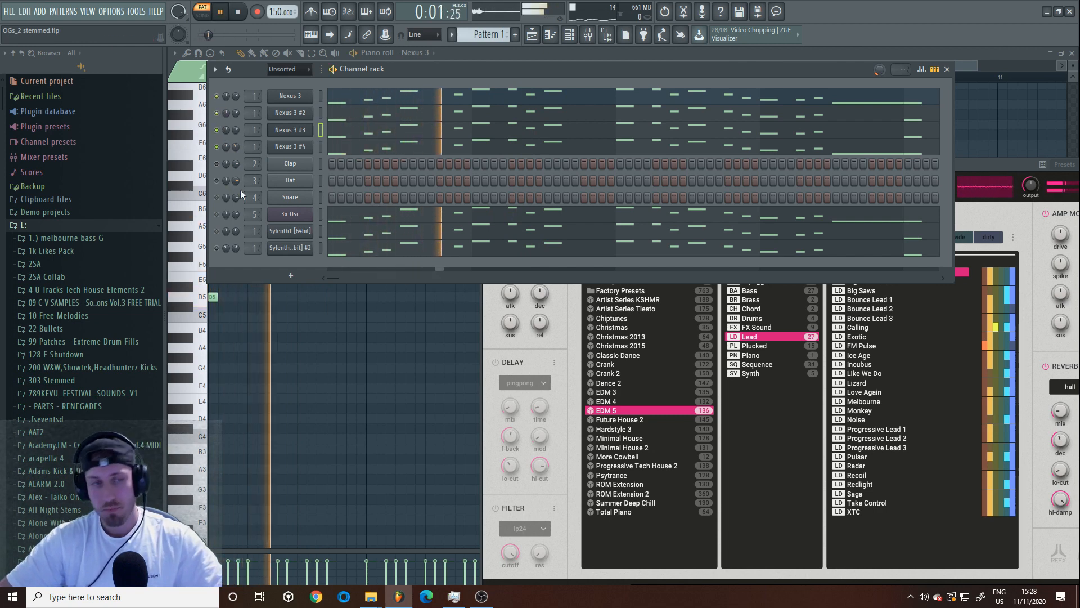
{"action": "key", "text": "space"}
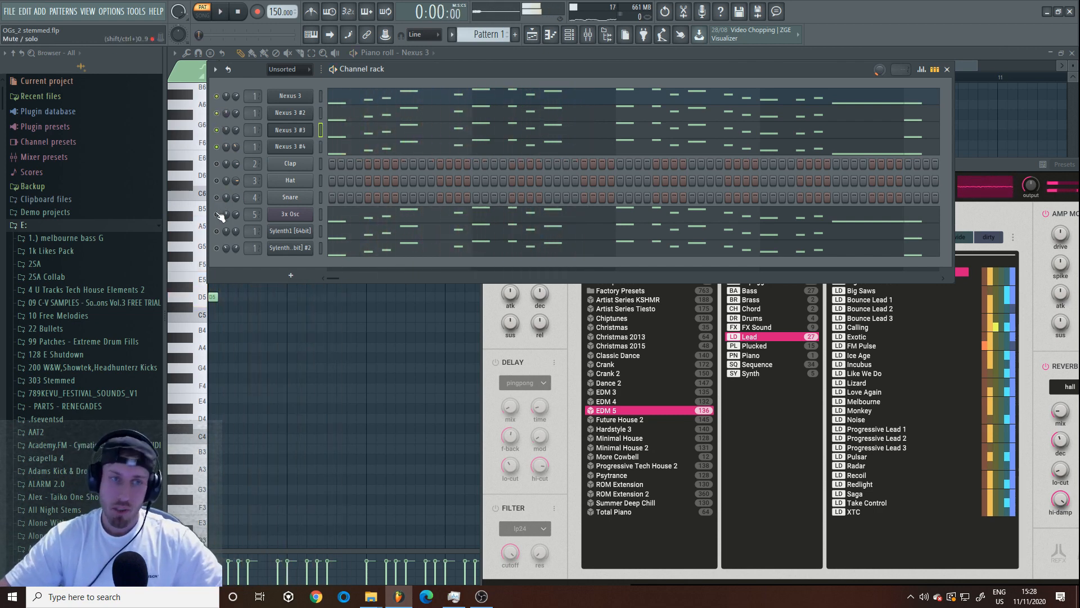
Solo the 3x Osc channel, play the pattern, and open its instrument to show the oscillator settings.
{"action": "right_click", "coordinate": [219, 215]}
{"action": "left_click", "coordinate": [228, 218]}
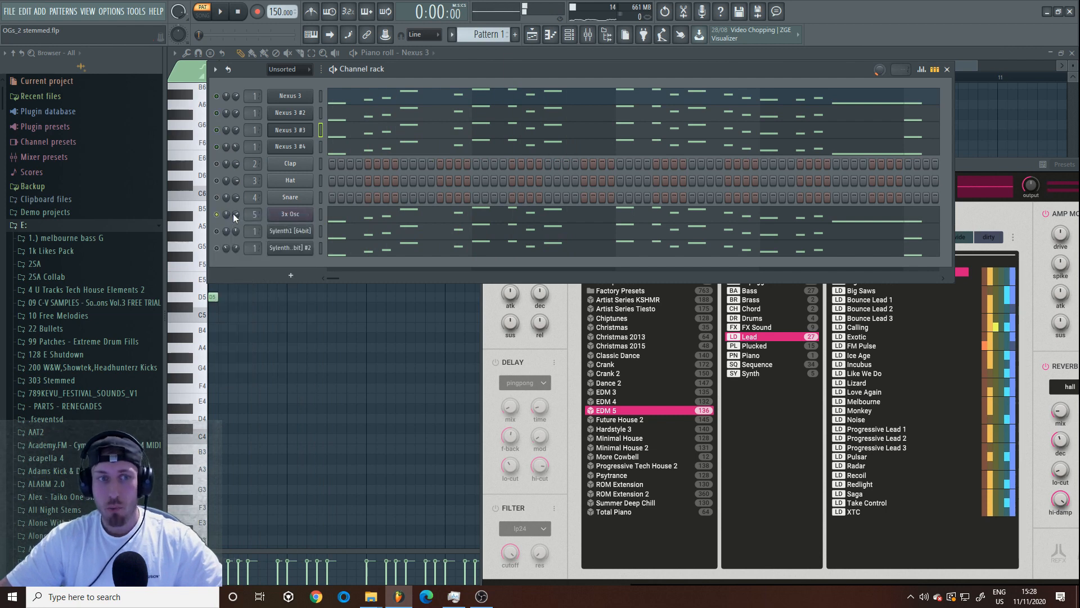
{"action": "key", "text": "space"}
{"action": "left_click", "coordinate": [289, 215]}
{"action": "key", "text": "space"}
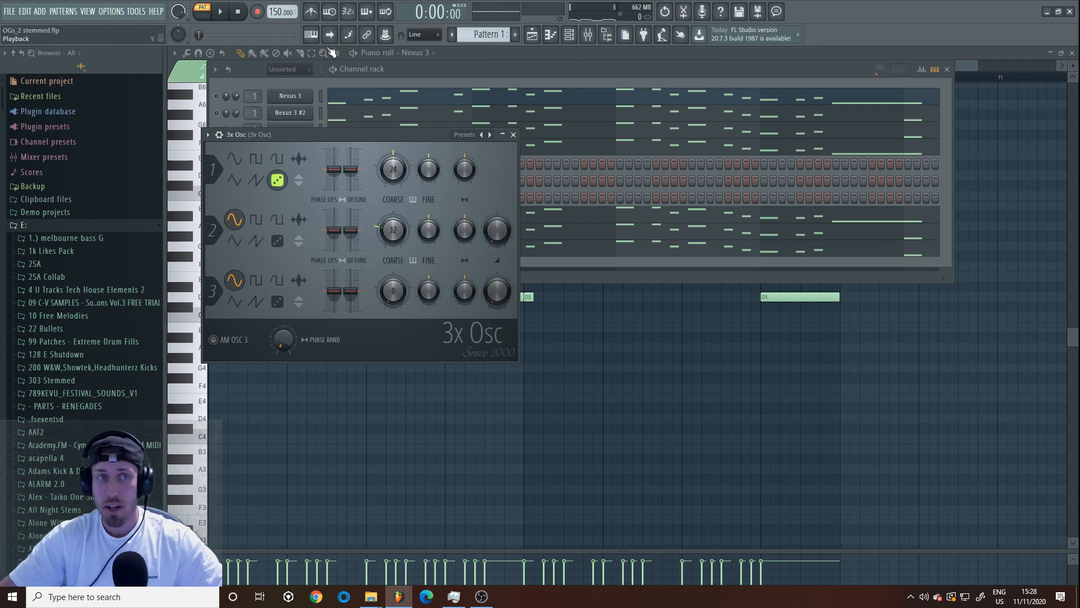
{"action": "key", "text": "space"}
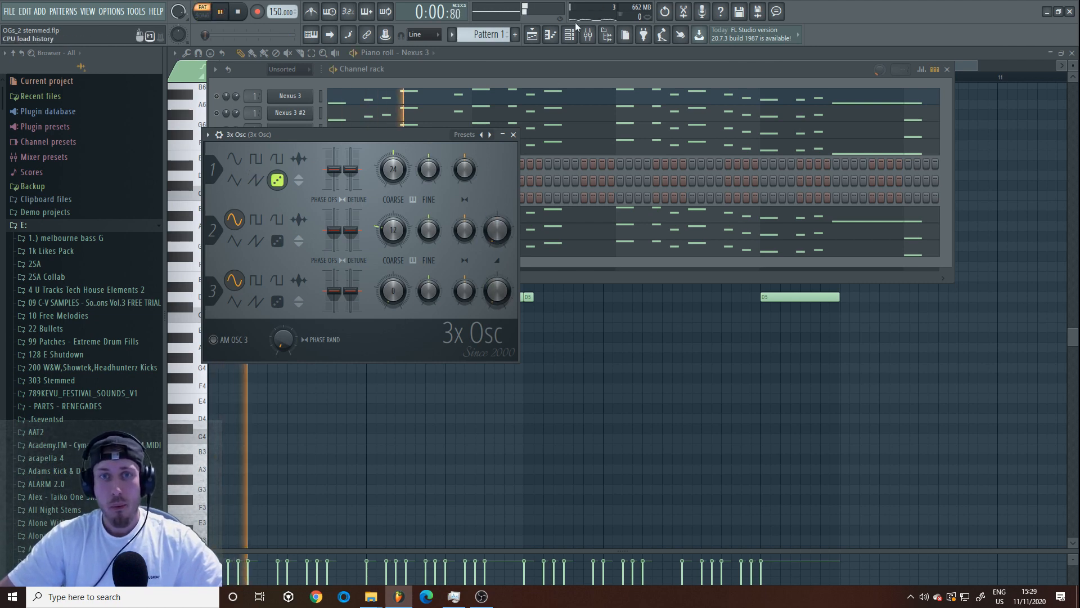
{"action": "left_click", "coordinate": [572, 36]}
{"action": "key", "text": "space"}
{"action": "left_click", "coordinate": [298, 216]}
{"action": "left_click", "coordinate": [297, 216]}
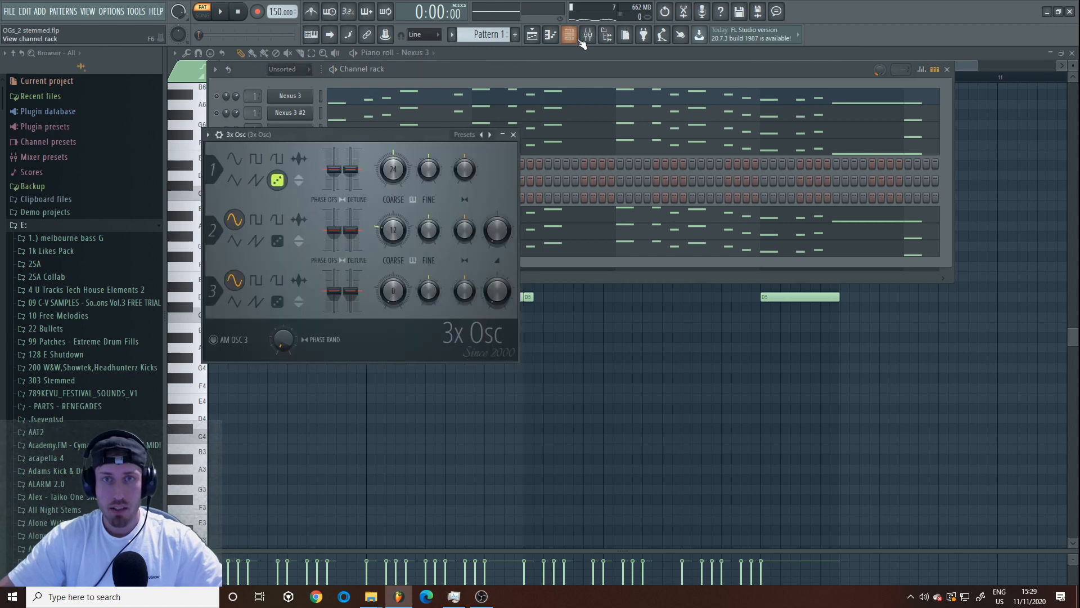
Open the mixer and inspect the S1 Imager Stereo and Fruity parametric EQ 2 on the 3x Osc track.
{"action": "left_click", "coordinate": [586, 36]}
{"action": "left_click", "coordinate": [958, 364]}
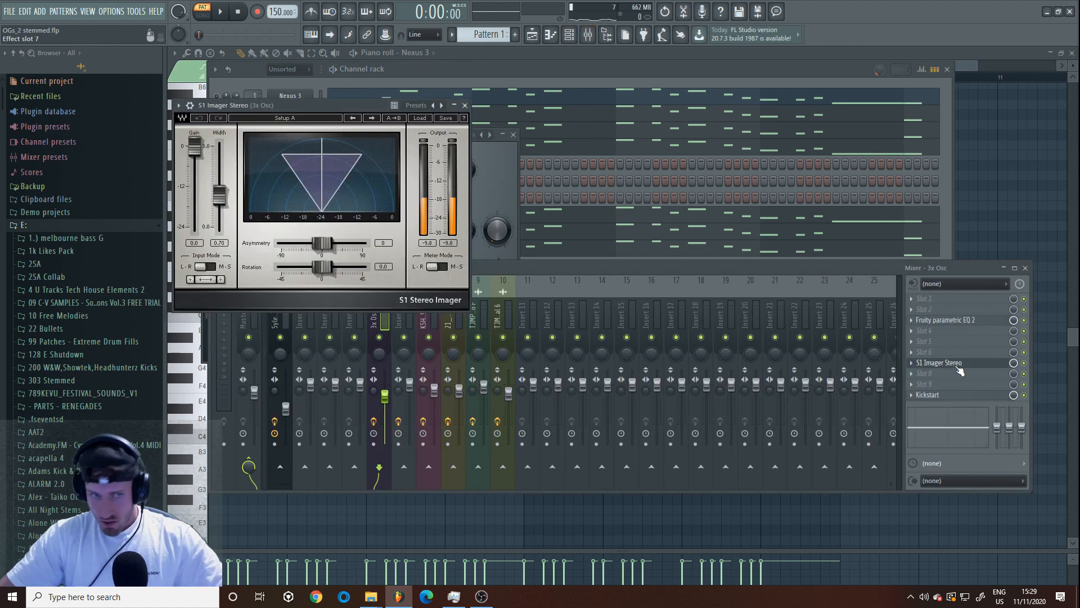
{"action": "left_click", "coordinate": [957, 320]}
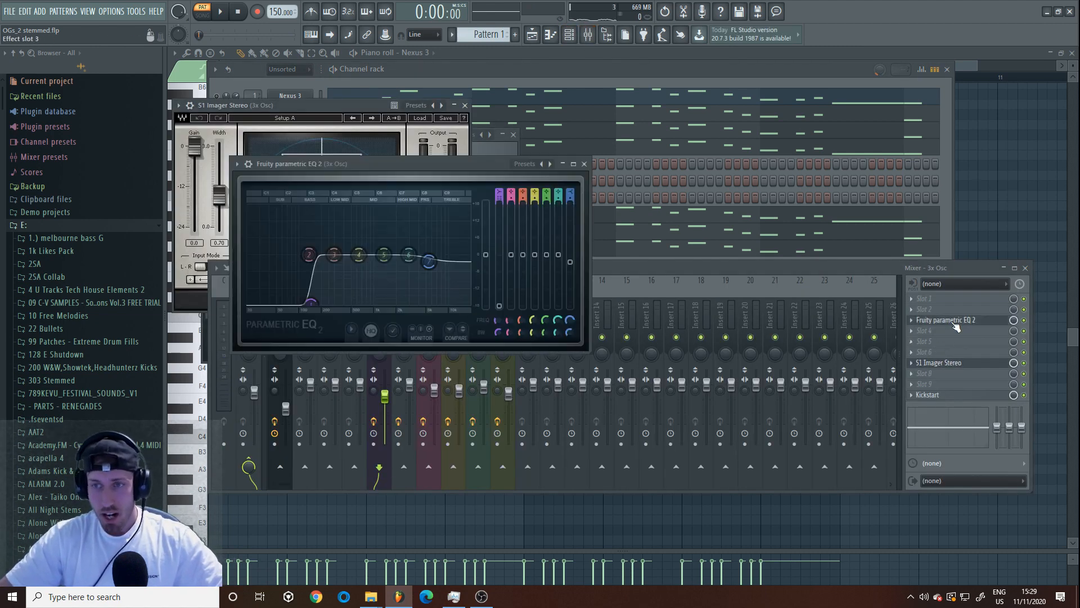
{"action": "left_click", "coordinate": [956, 320]}
{"action": "left_click", "coordinate": [956, 321]}
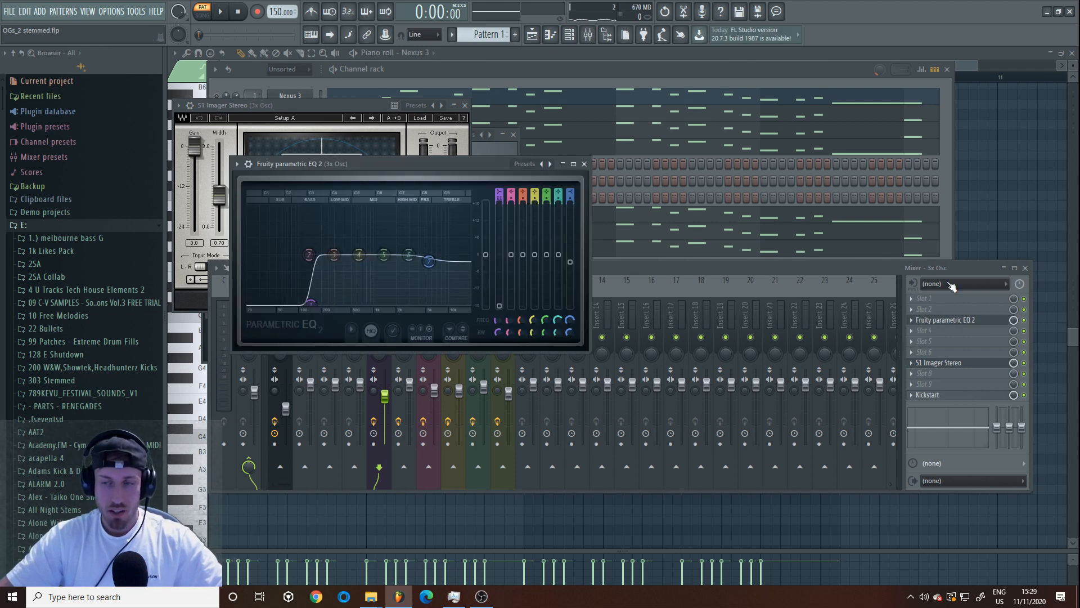
Solo the first Sylenth1 channel, play it, and check its piano roll notes and VANDALISM_Lead_Make It Bounce preset.
{"action": "left_click", "coordinate": [616, 79]}
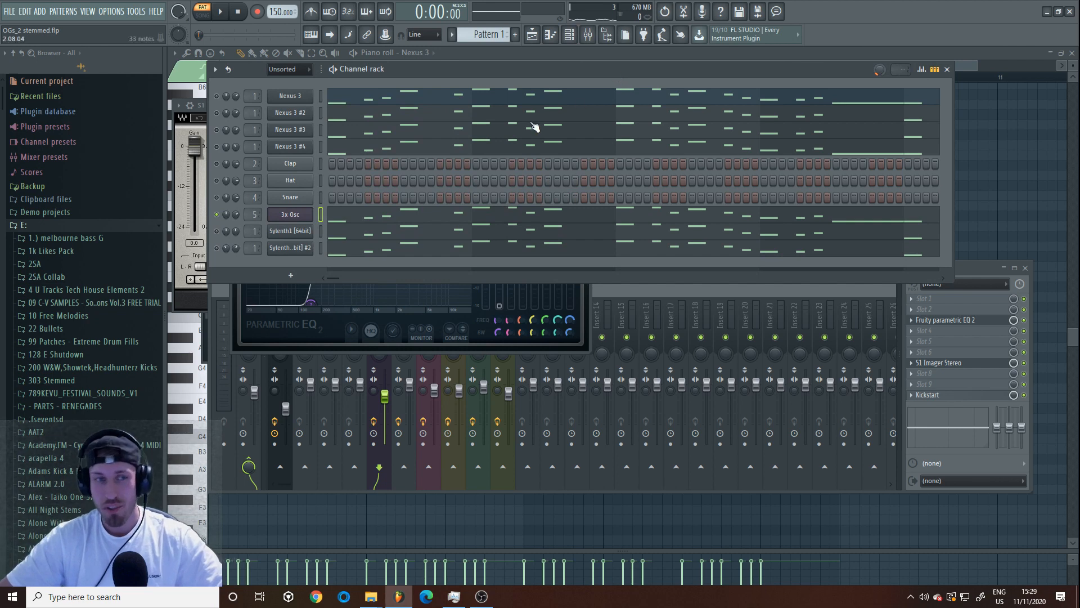
{"action": "right_click", "coordinate": [216, 231]}
{"action": "left_click", "coordinate": [224, 238]}
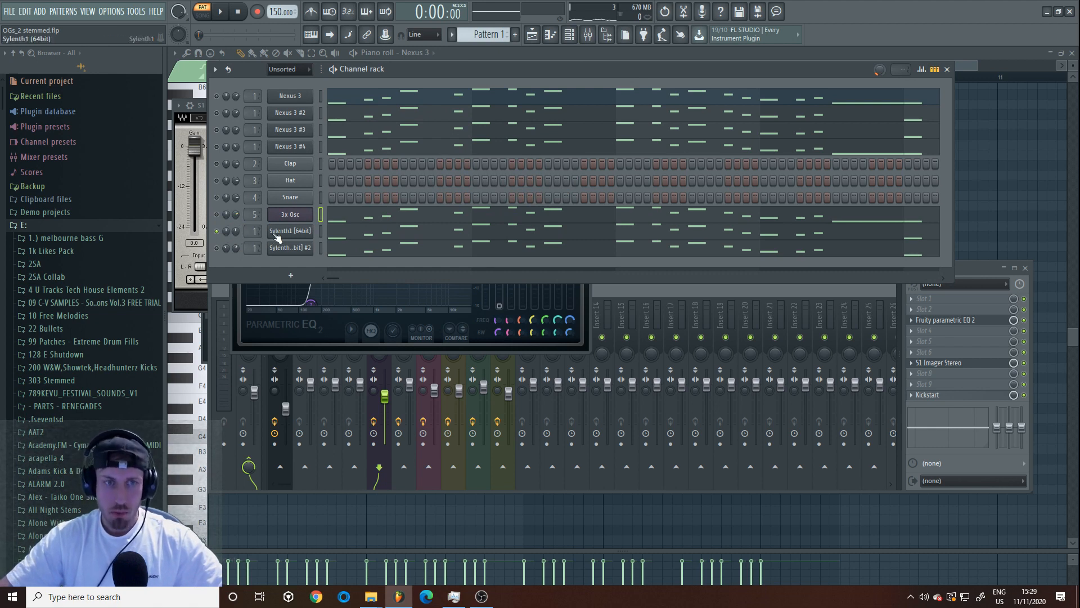
{"action": "key", "text": "space"}
{"action": "left_click", "coordinate": [349, 234]}
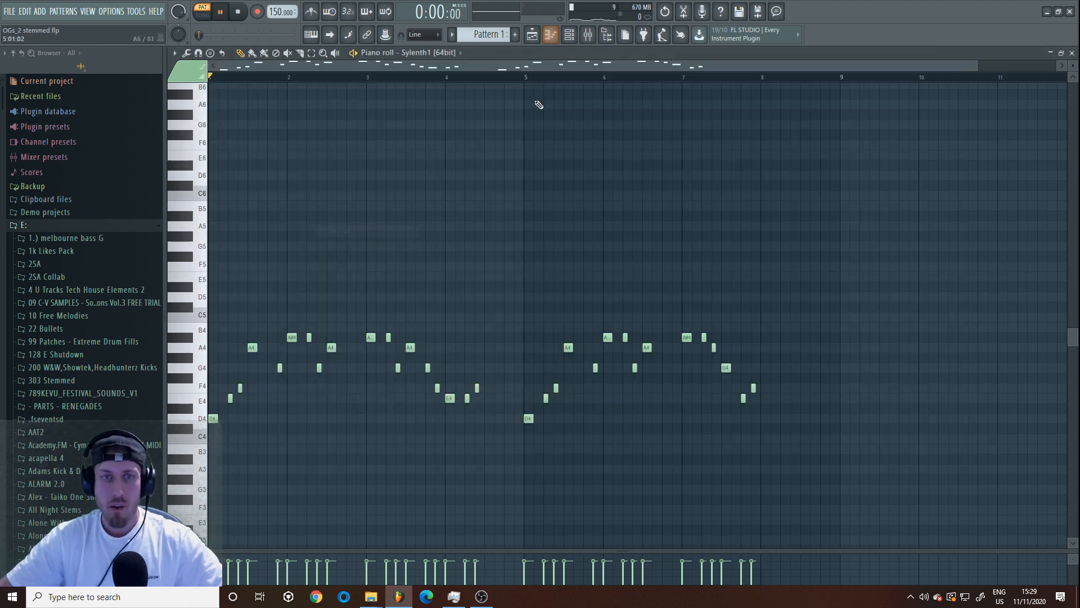
{"action": "left_click", "coordinate": [569, 35]}
{"action": "left_click", "coordinate": [308, 233]}
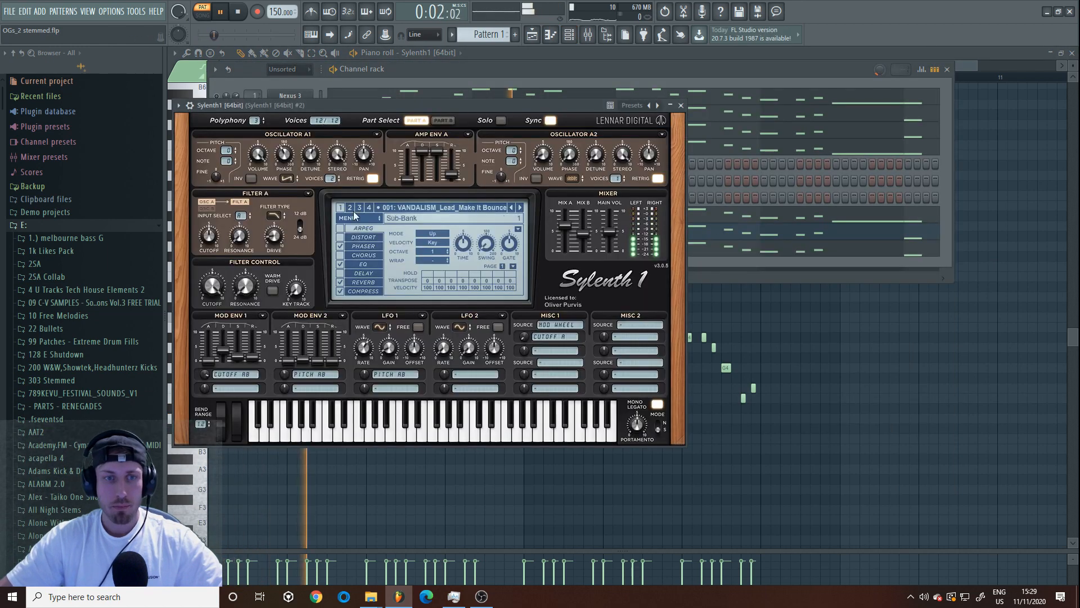
{"action": "left_click", "coordinate": [471, 75]}
{"action": "key", "text": "space"}
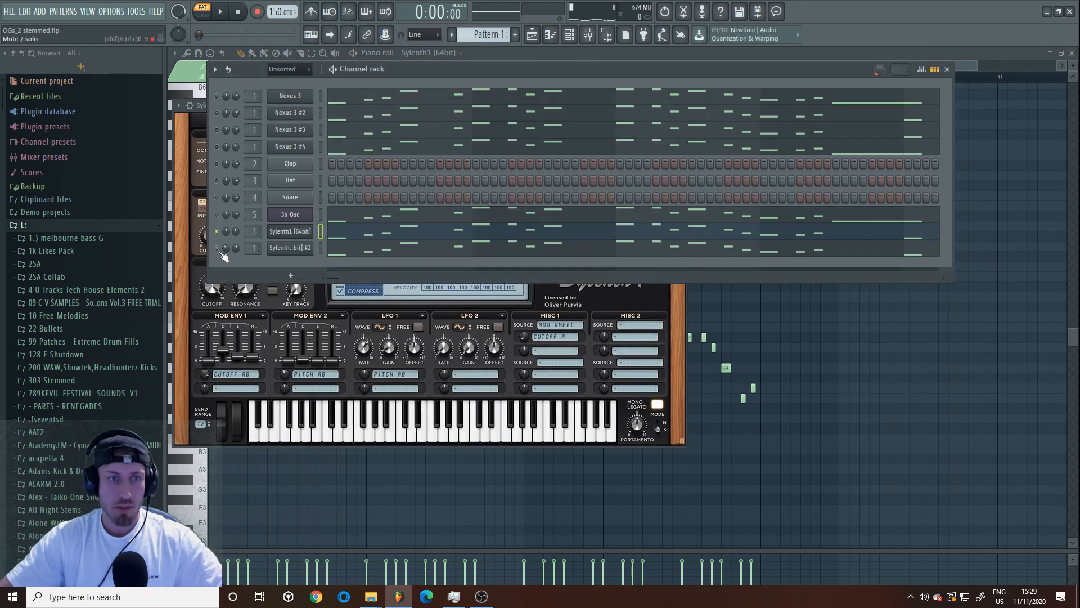
Solo and play Sylenth1 #2, opening its instrument to show the VANDALISM_Lead_Bouncer preset.
{"action": "left_click", "coordinate": [300, 252]}
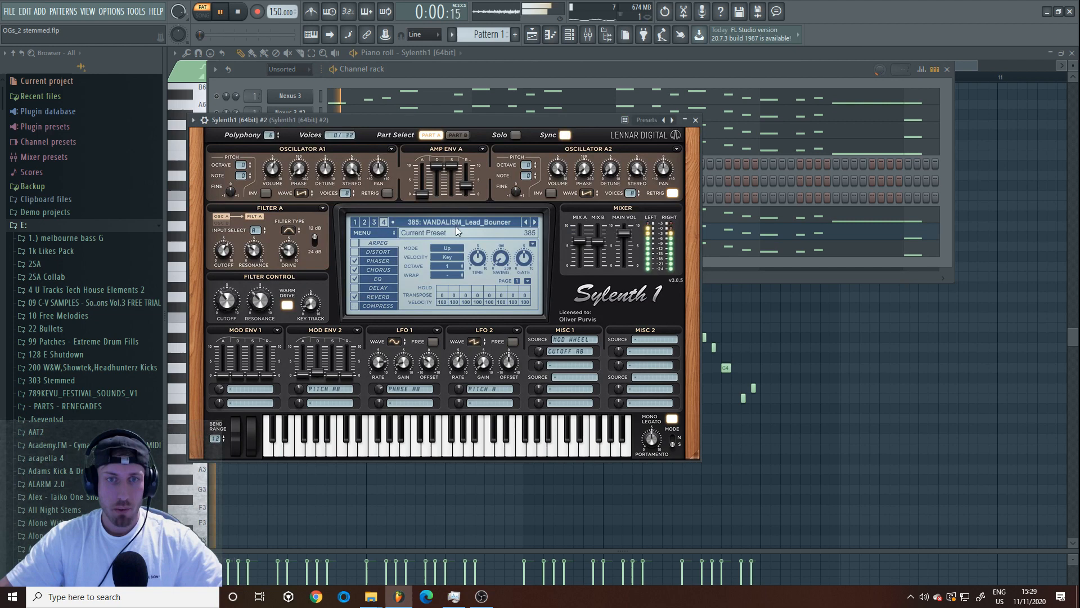
{"action": "left_click", "coordinate": [478, 71]}
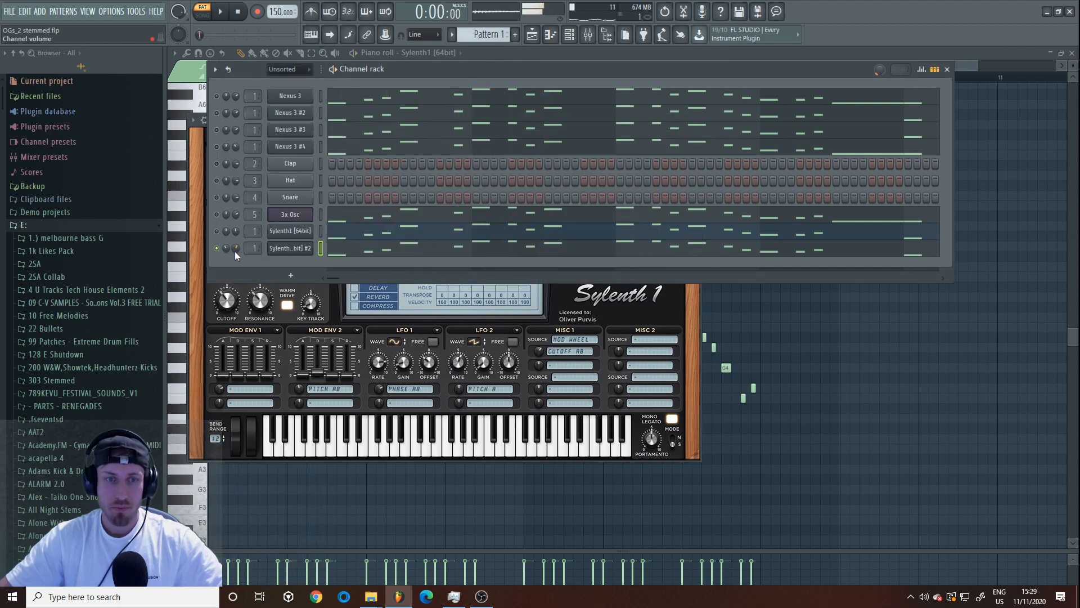
{"action": "key", "text": "space"}
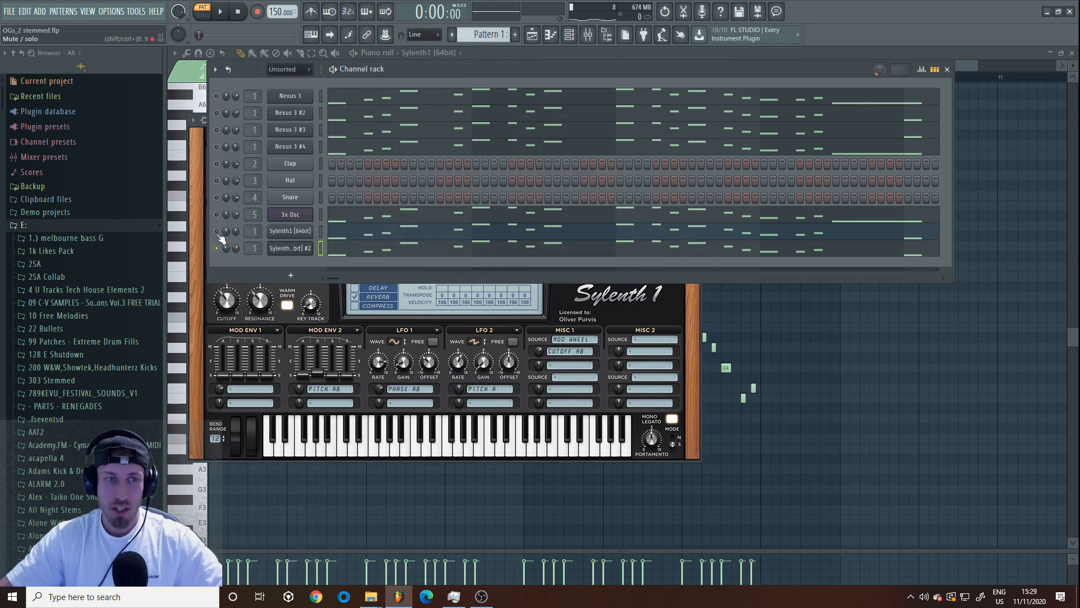
Unmute all four Nexus 3 channels and both Sylenth1 channels, and play the full lead stack together.
{"action": "left_click", "coordinate": [218, 113]}
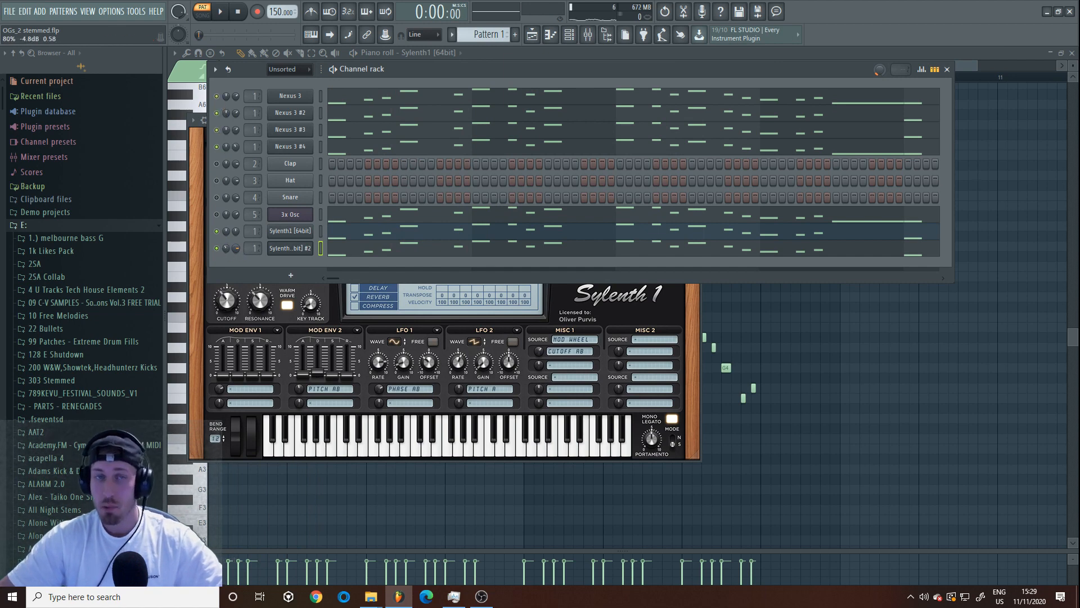
{"action": "key", "text": "space"}
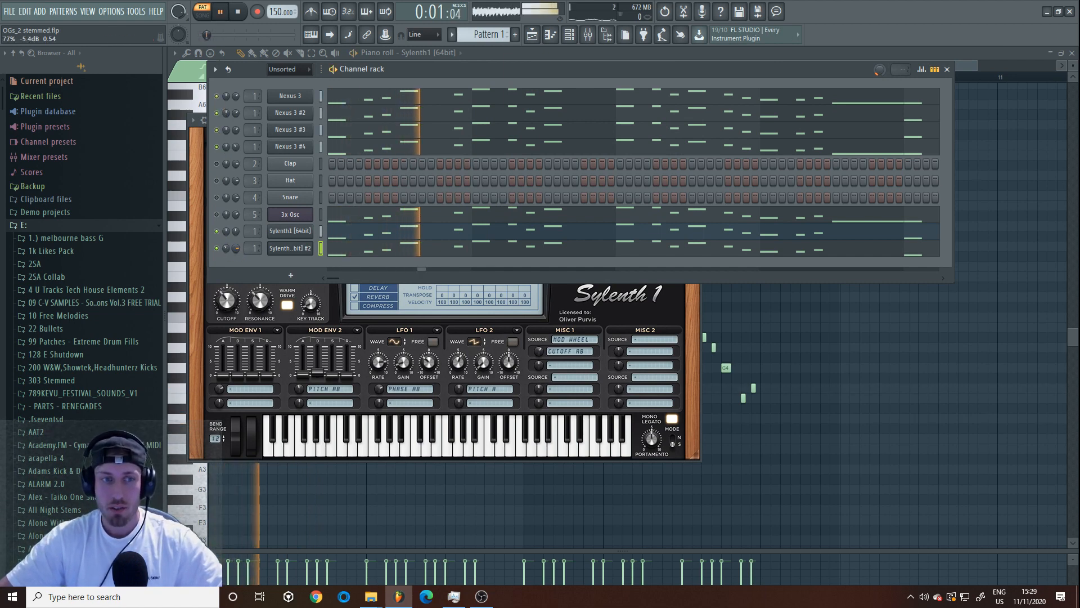